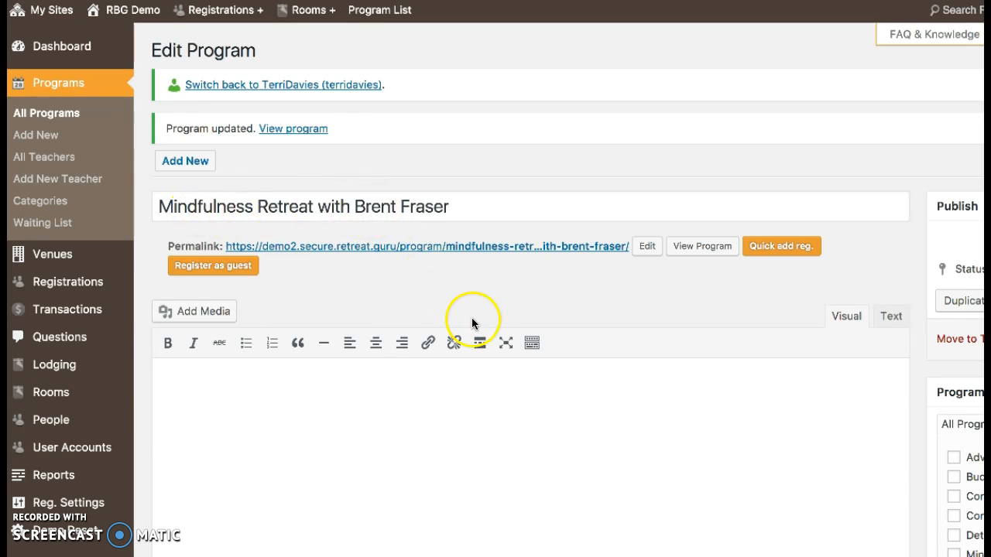
{"action": "scroll", "coordinate": [482, 291], "scroll_direction": "down", "scroll_amount": 5}
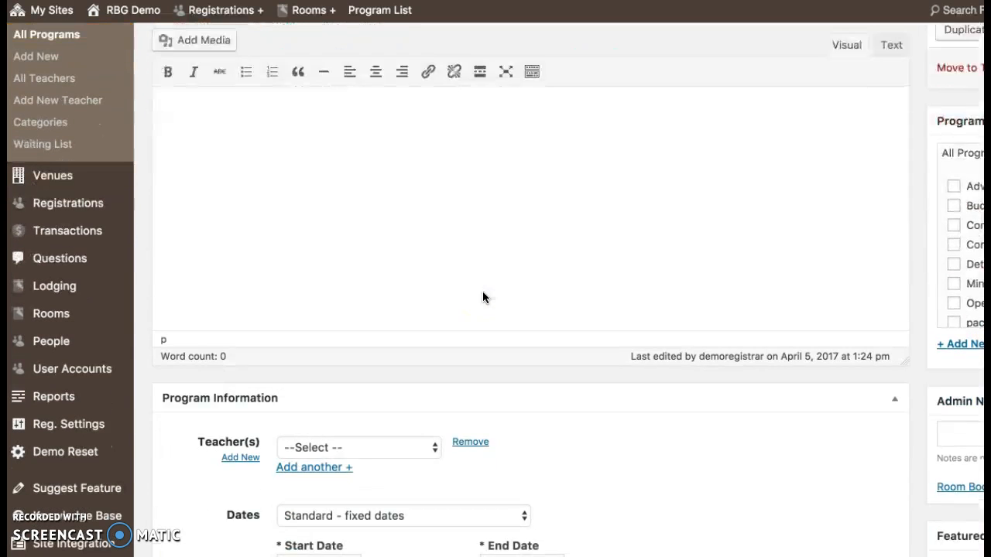
{"action": "scroll", "coordinate": [484, 296], "scroll_direction": "down", "scroll_amount": 15}
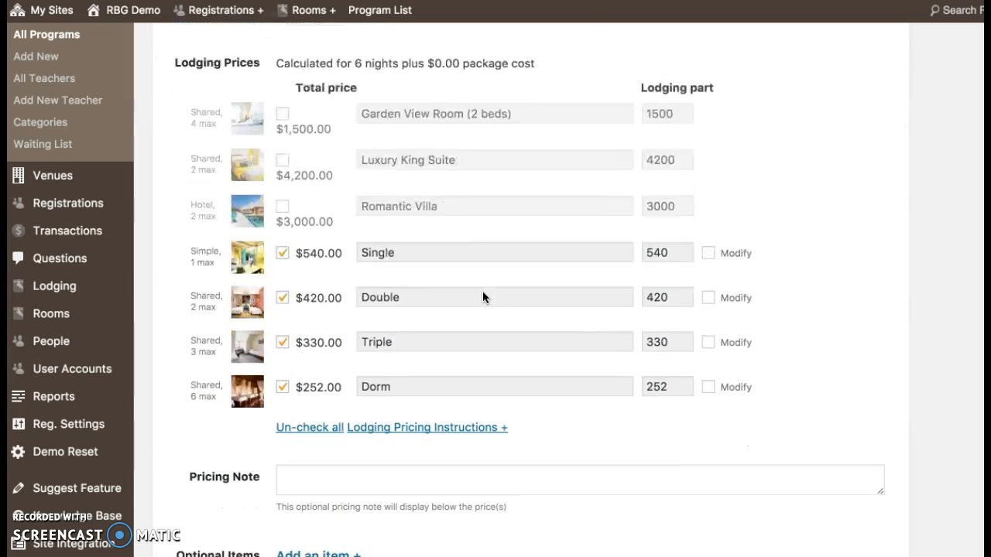
{"action": "scroll", "coordinate": [482, 297], "scroll_direction": "down", "scroll_amount": 1}
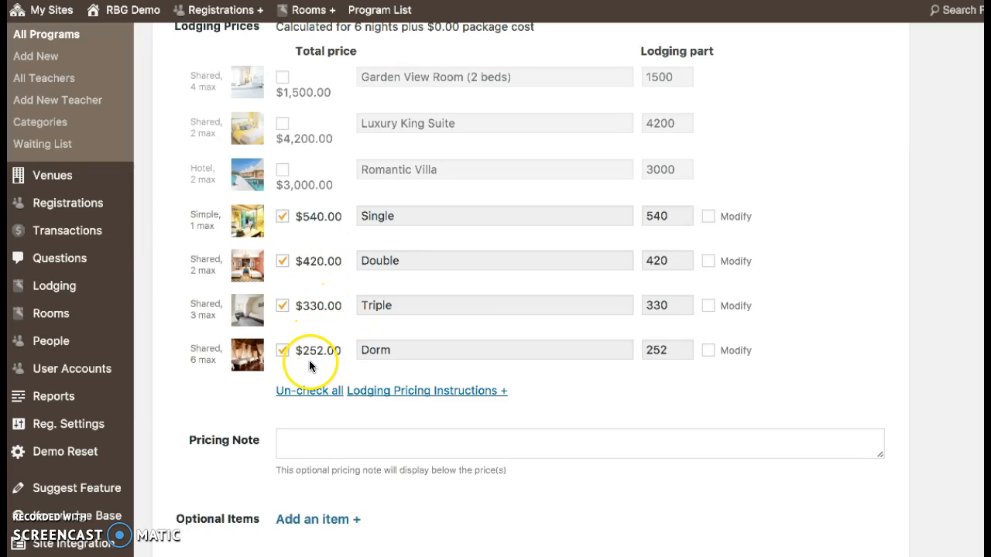
{"action": "scroll", "coordinate": [320, 358], "scroll_direction": "down", "scroll_amount": 15}
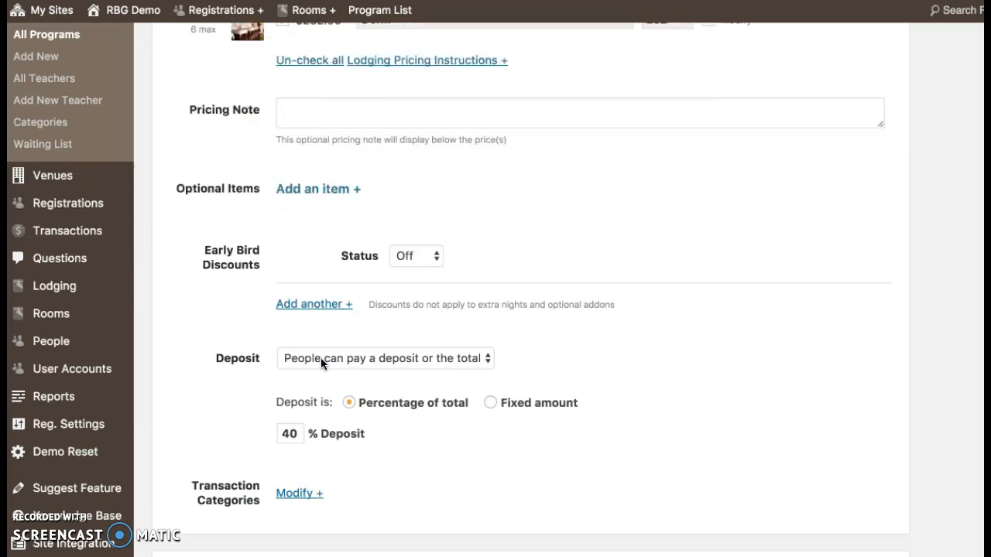
{"action": "scroll", "coordinate": [320, 358], "scroll_direction": "down", "scroll_amount": 10}
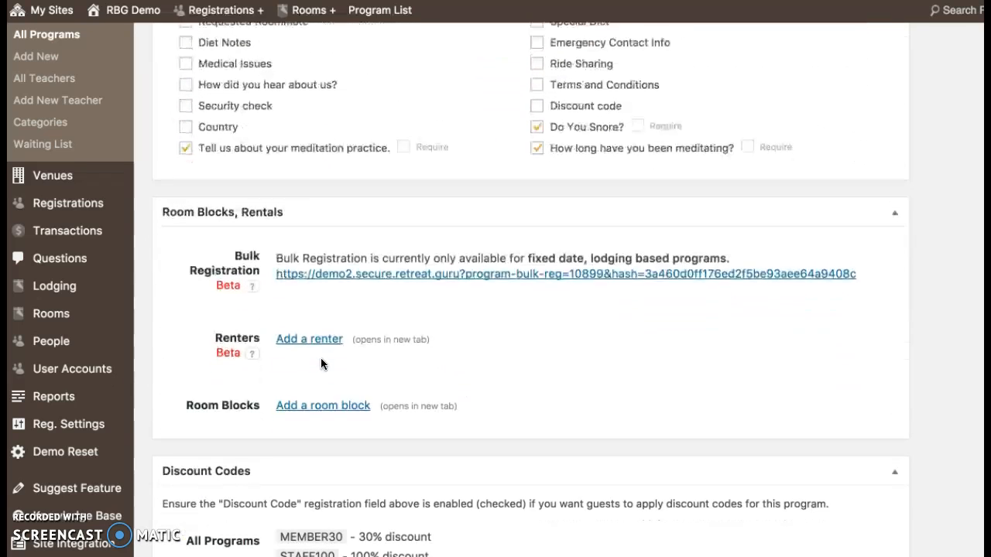
Step: Open the Mindfulness Retreat's bulk registration manager and review its empty Single, Double, Triple and Dorm rooms
{"action": "left_click", "coordinate": [360, 273]}
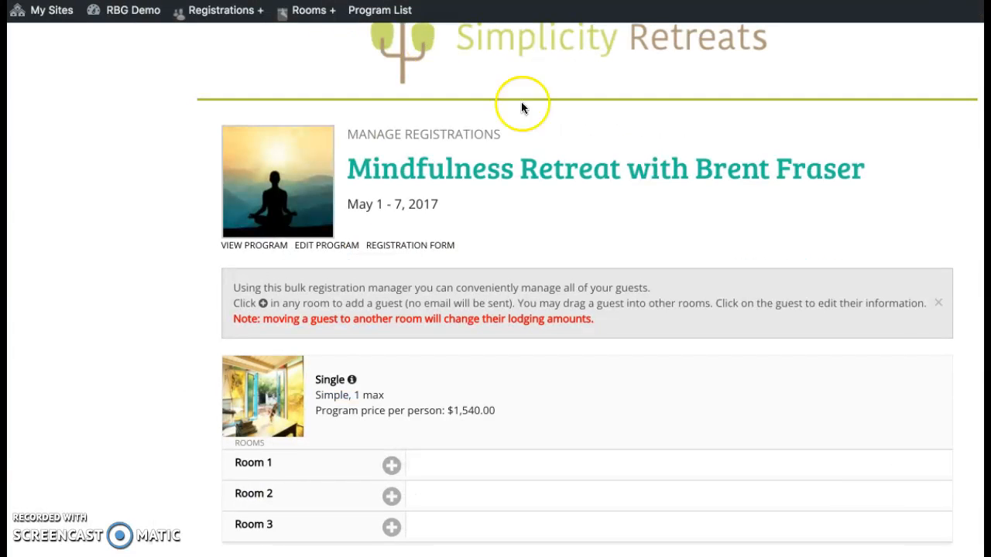
{"action": "scroll", "coordinate": [665, 211], "scroll_direction": "up", "scroll_amount": 1}
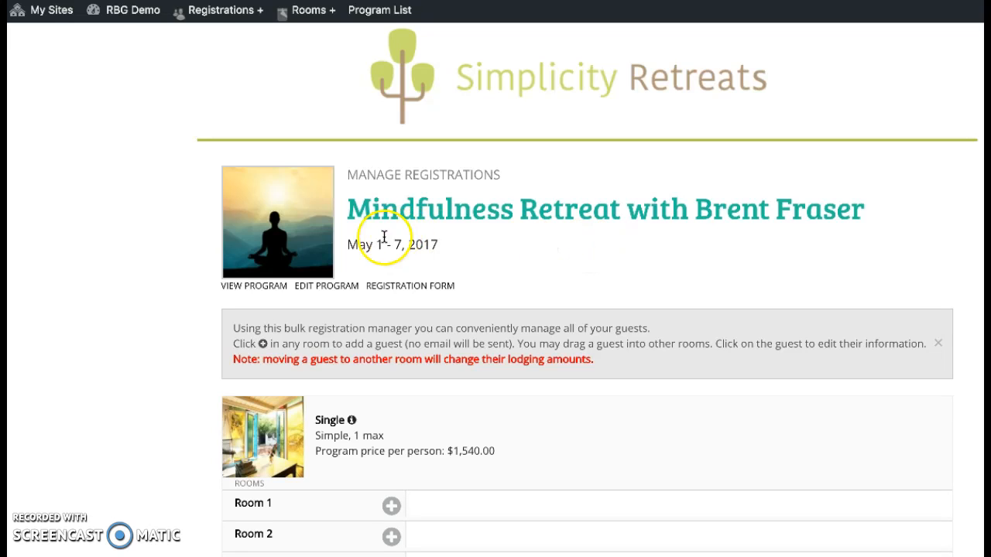
{"action": "scroll", "coordinate": [504, 268], "scroll_direction": "down", "scroll_amount": 5}
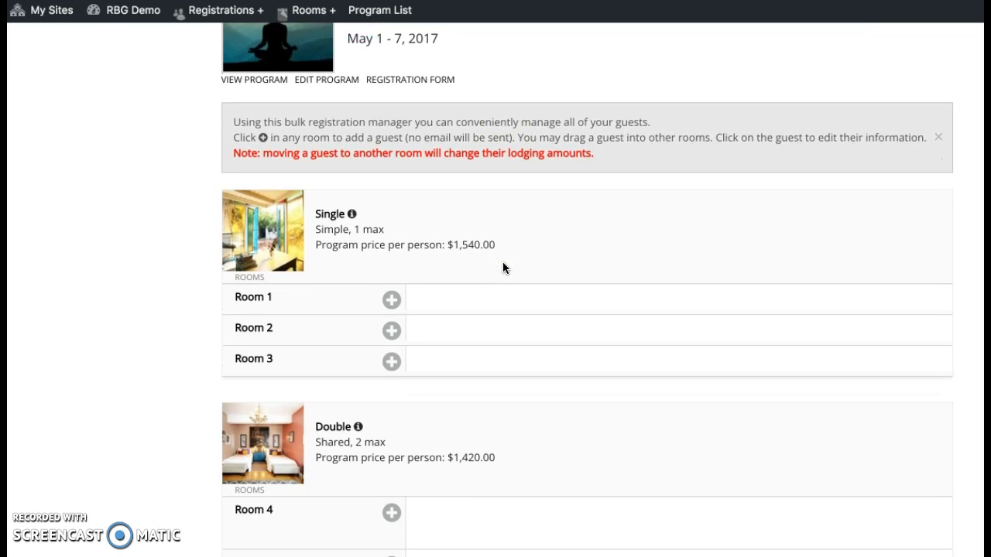
{"action": "scroll", "coordinate": [503, 268], "scroll_direction": "down", "scroll_amount": 2}
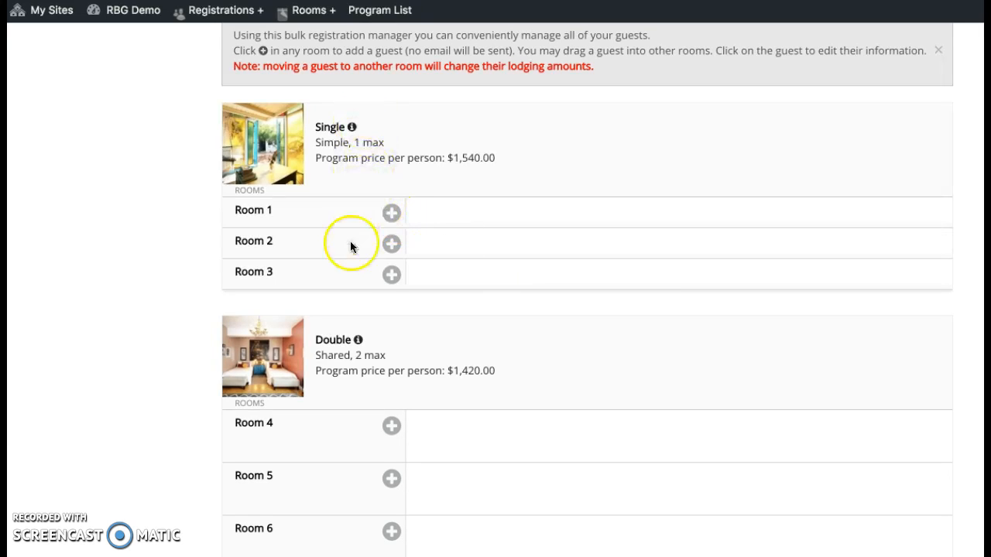
{"action": "scroll", "coordinate": [350, 274], "scroll_direction": "down", "scroll_amount": 3}
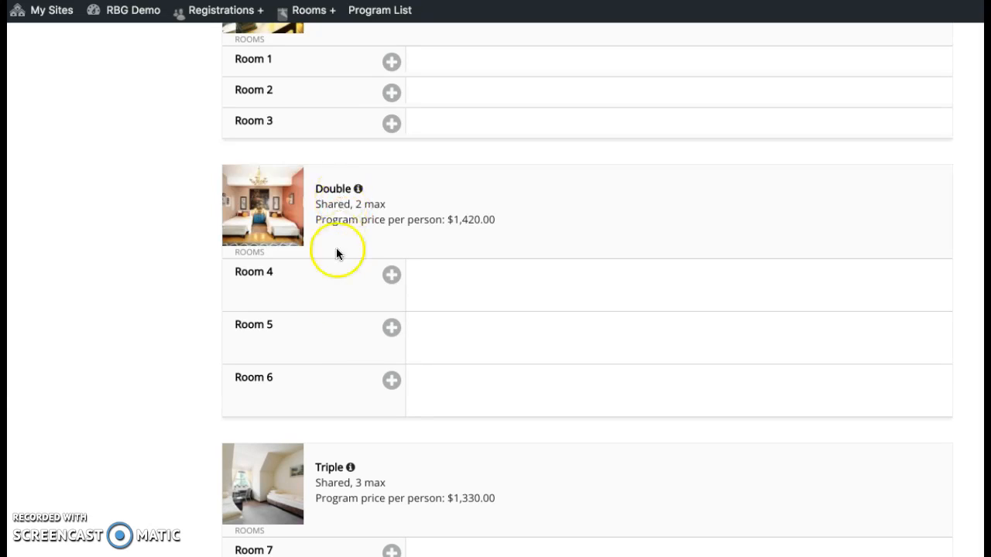
{"action": "scroll", "coordinate": [314, 364], "scroll_direction": "down", "scroll_amount": 10}
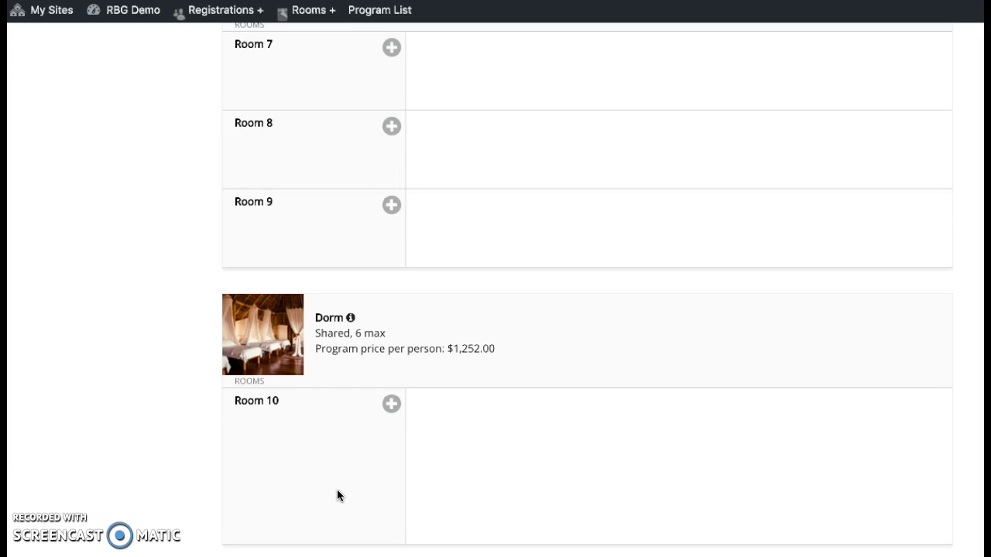
{"action": "scroll", "coordinate": [336, 490], "scroll_direction": "up", "scroll_amount": 3}
{"action": "scroll", "coordinate": [337, 489], "scroll_direction": "up", "scroll_amount": 8}
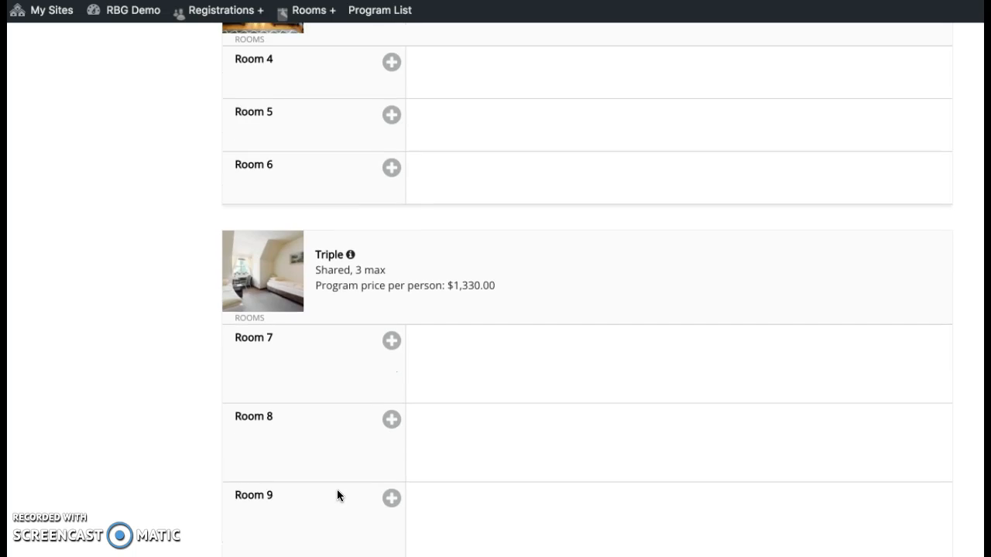
{"action": "scroll", "coordinate": [336, 496], "scroll_direction": "up", "scroll_amount": 1}
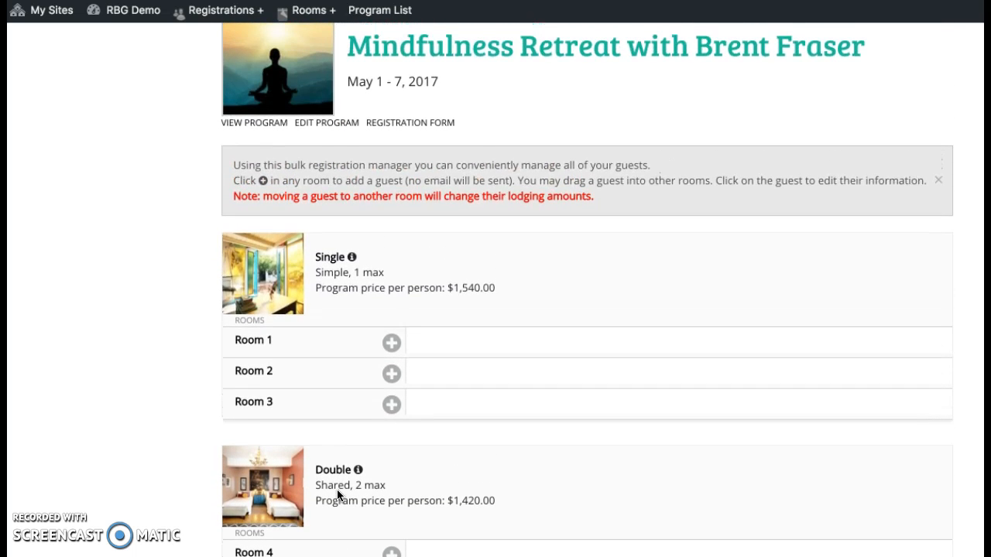
Step: Add a guest to Single Room 1 with first name, last name and a suggested e-mail, then save
{"action": "left_click", "coordinate": [392, 343]}
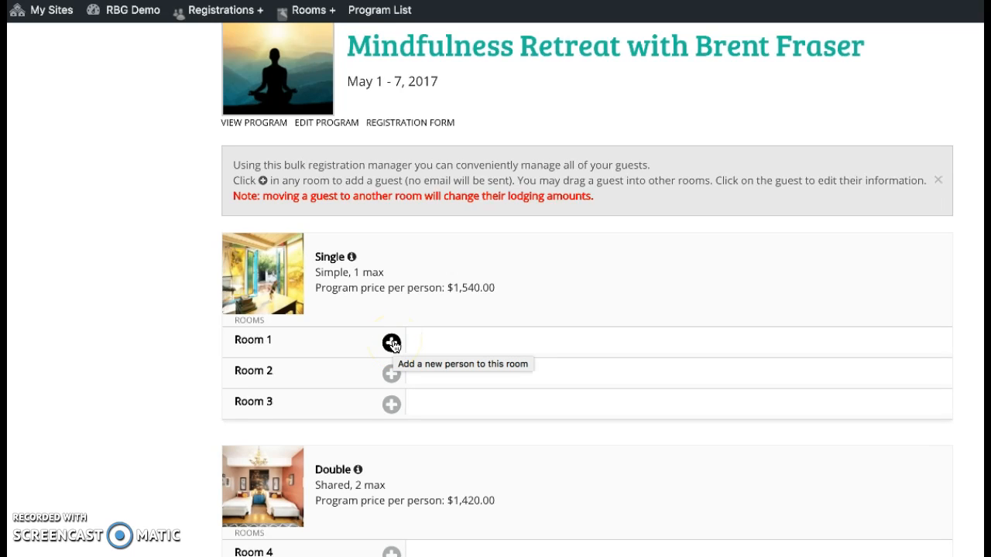
{"action": "left_click", "coordinate": [392, 343]}
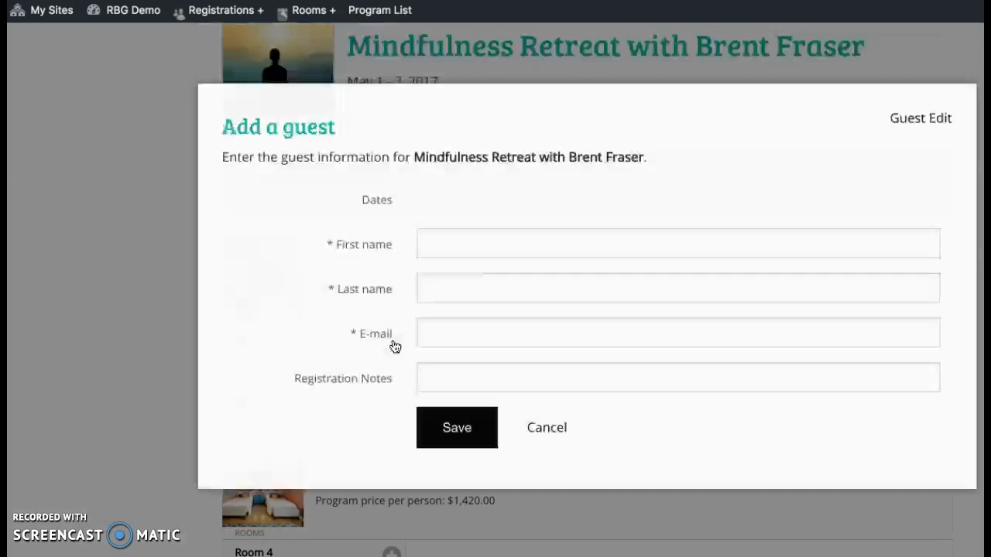
{"action": "left_click", "coordinate": [436, 261]}
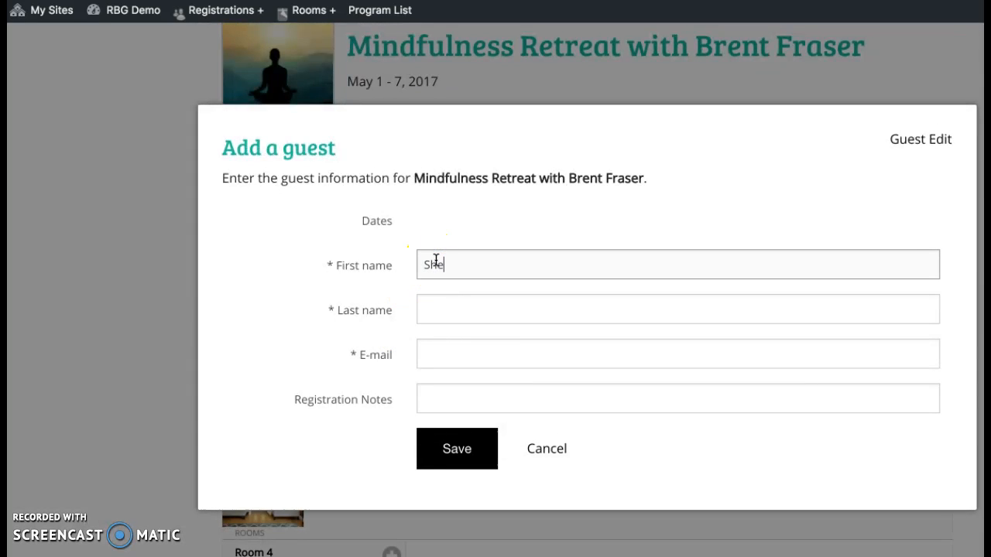
{"action": "key", "text": "Tab"}
{"action": "key", "text": "Tab"}
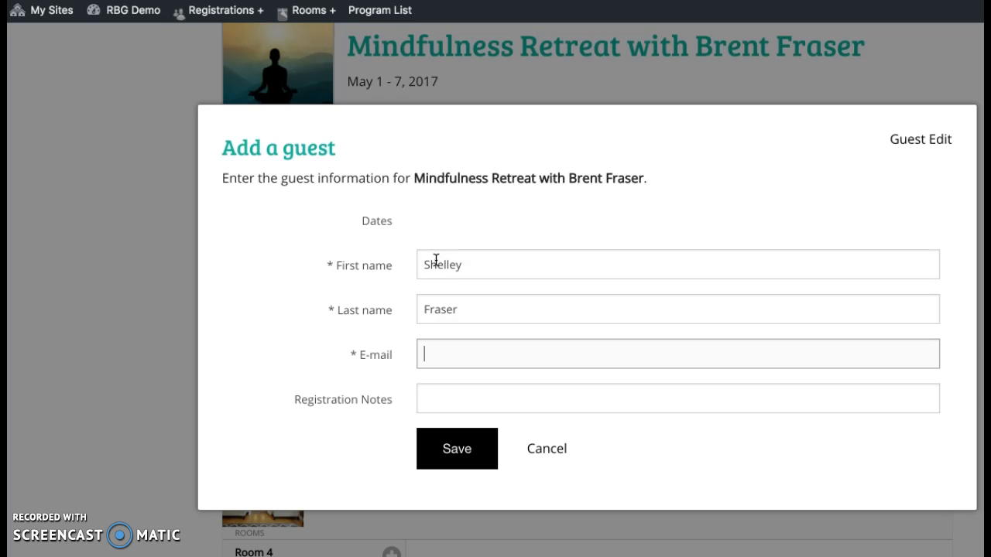
{"action": "type", "text": "ter"}
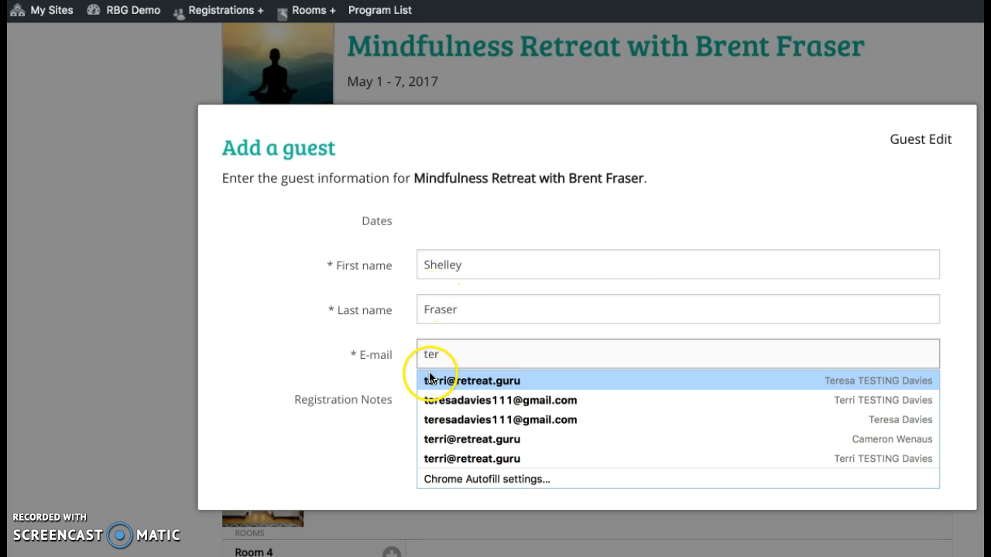
{"action": "left_click", "coordinate": [430, 379]}
{"action": "left_click", "coordinate": [420, 398]}
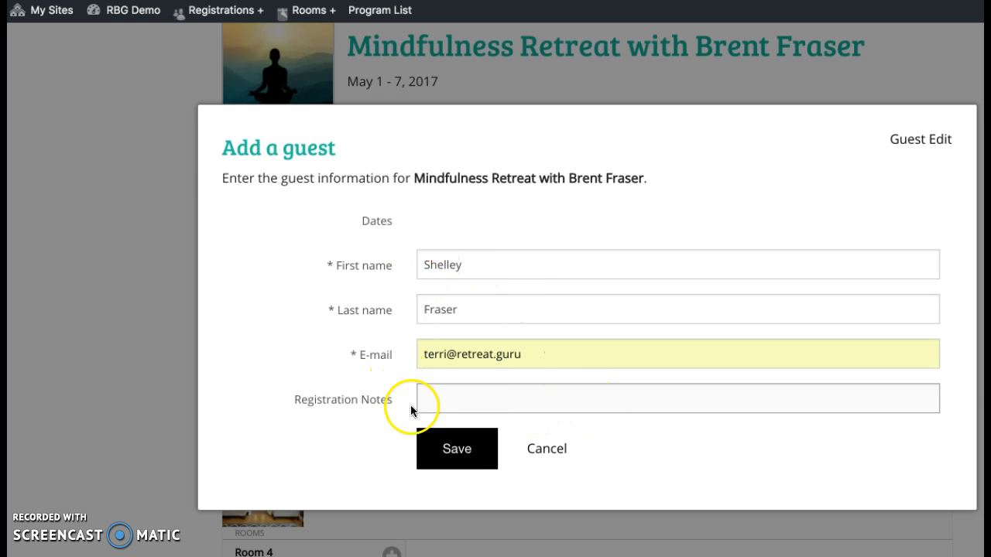
{"action": "left_click", "coordinate": [450, 455]}
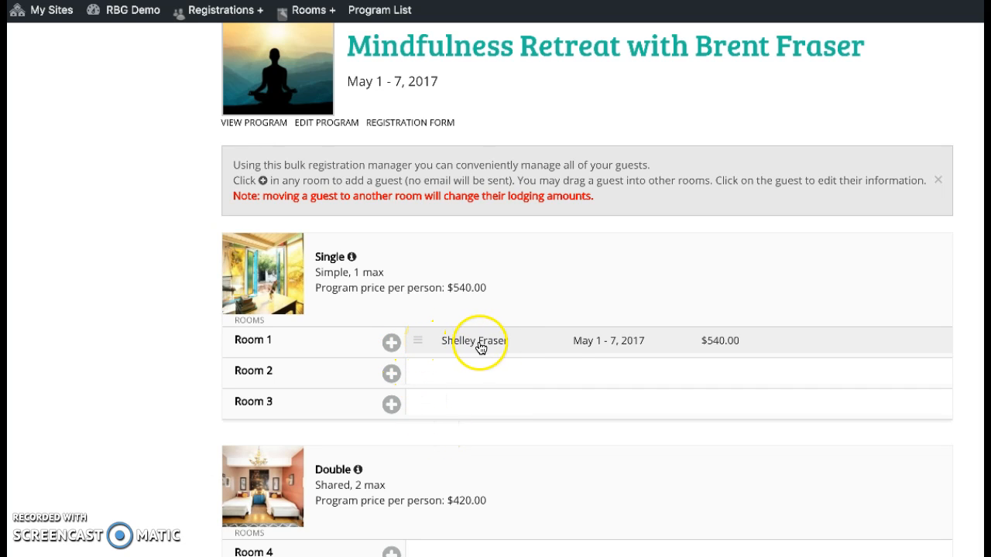
Step: Drag the new guest from Single Room 1 into Room 2, keeping May 1–7, 2017 at $540.00
{"action": "left_click_drag", "start_coordinate": [400, 344], "coordinate": [452, 370]}
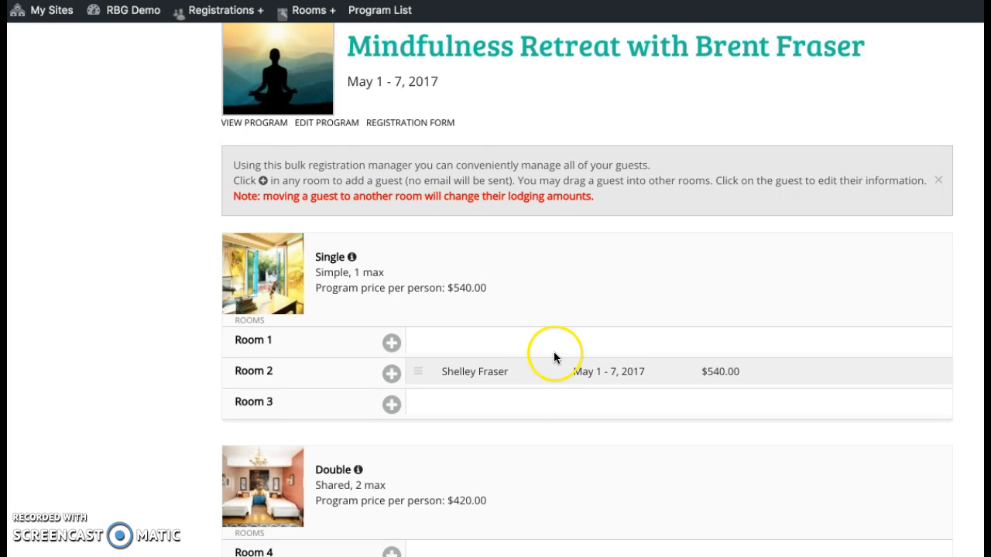
{"action": "scroll", "coordinate": [555, 357], "scroll_direction": "down", "scroll_amount": 5}
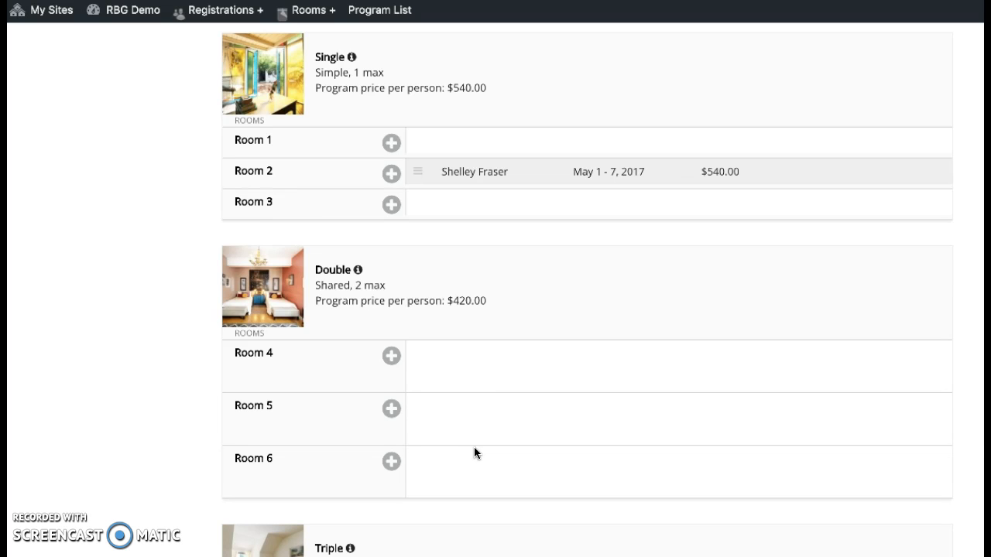
{"action": "scroll", "coordinate": [497, 342], "scroll_direction": "down", "scroll_amount": 10}
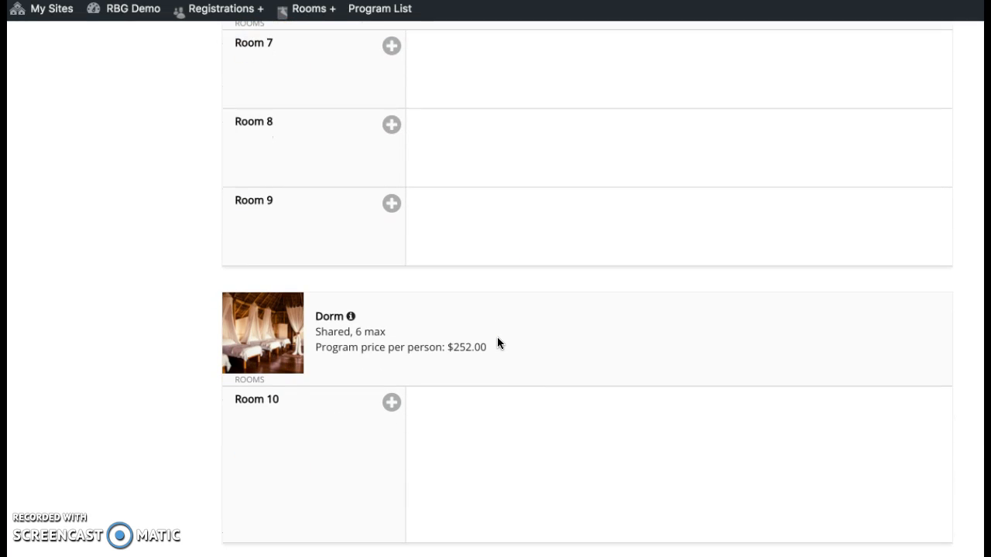
{"action": "scroll", "coordinate": [498, 343], "scroll_direction": "up", "scroll_amount": 7}
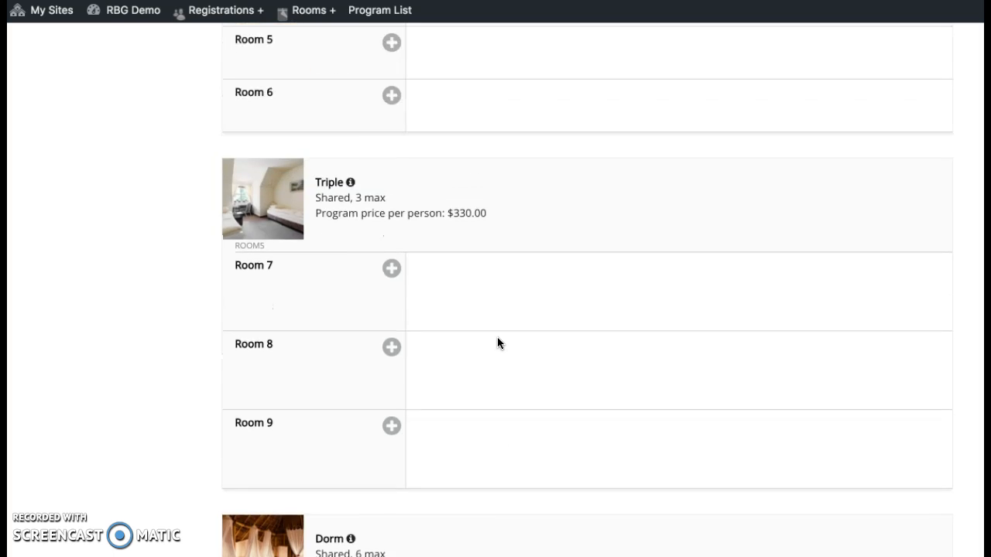
{"action": "scroll", "coordinate": [498, 343], "scroll_direction": "up", "scroll_amount": 7}
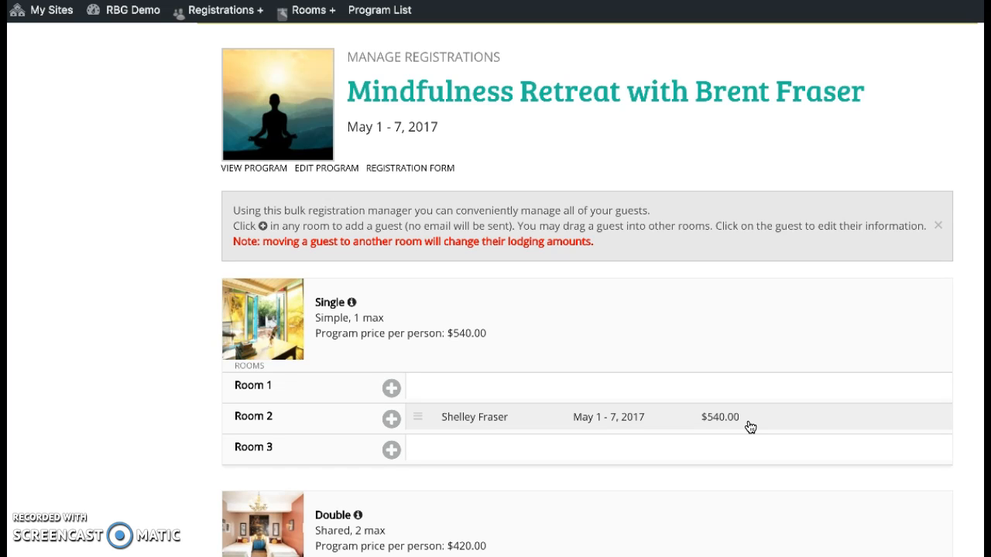
Step: Review the Yoga Retreat in Thailand room assignments, then the 7 Day Buddhist Meditation Retreat manager
{"action": "left_click", "coordinate": [503, 1]}
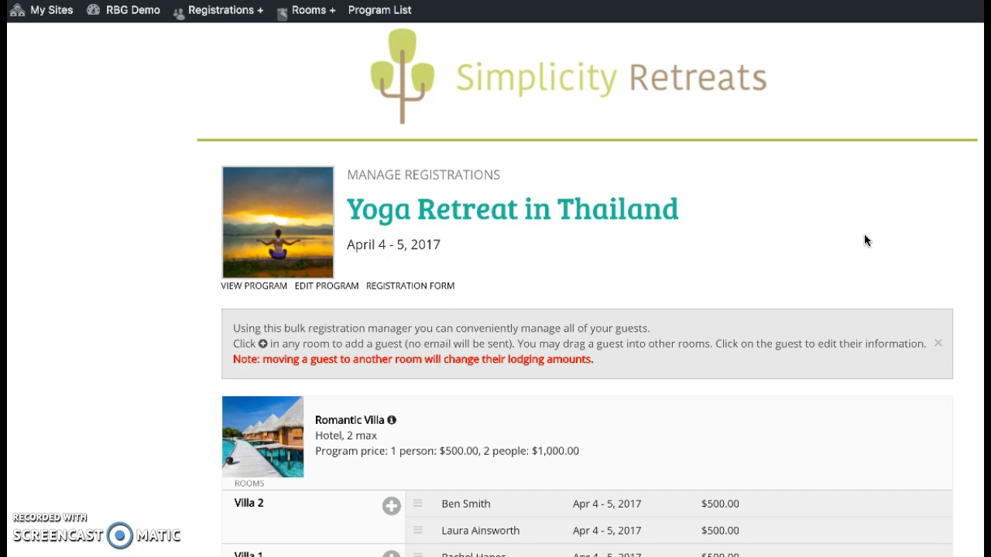
{"action": "scroll", "coordinate": [865, 235], "scroll_direction": "down", "scroll_amount": 3}
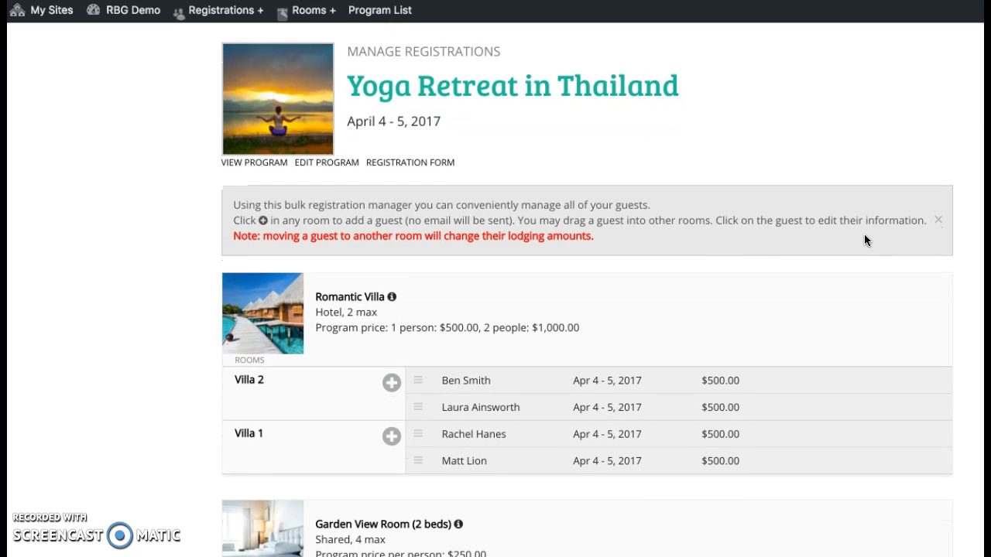
{"action": "scroll", "coordinate": [865, 234], "scroll_direction": "down", "scroll_amount": 3}
{"action": "left_click", "coordinate": [807, 241]}
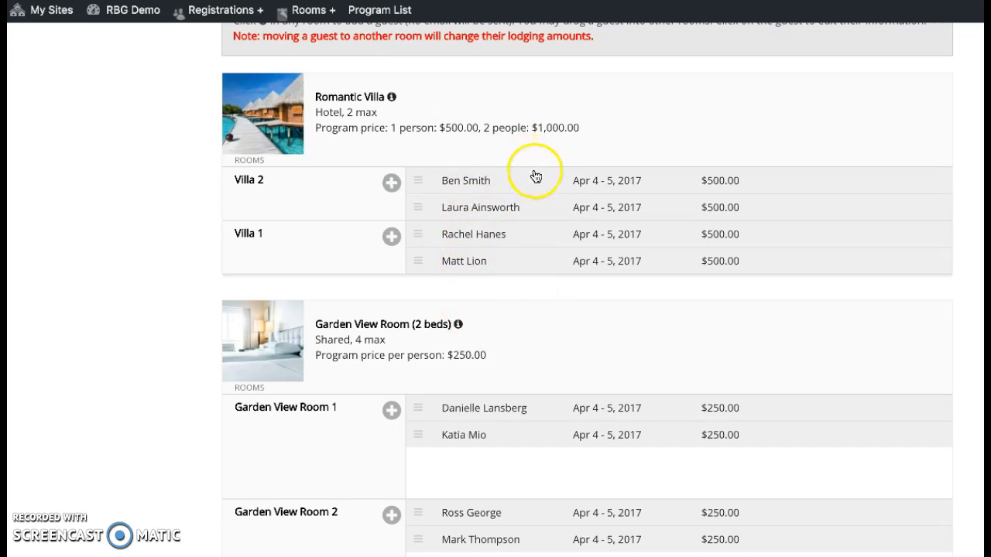
{"action": "scroll", "coordinate": [521, 278], "scroll_direction": "down", "scroll_amount": 5}
{"action": "scroll", "coordinate": [521, 280], "scroll_direction": "down", "scroll_amount": 5}
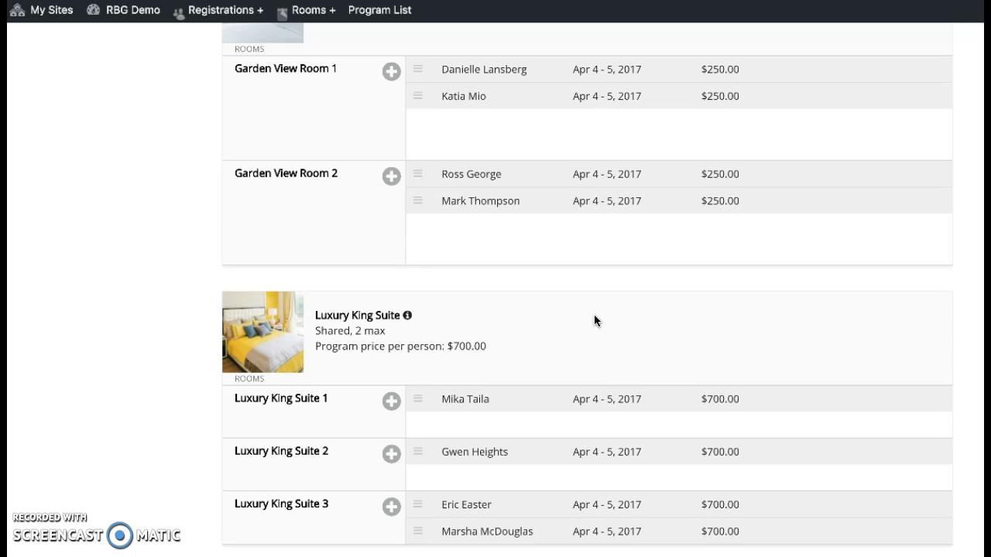
{"action": "scroll", "coordinate": [593, 315], "scroll_direction": "up", "scroll_amount": 5}
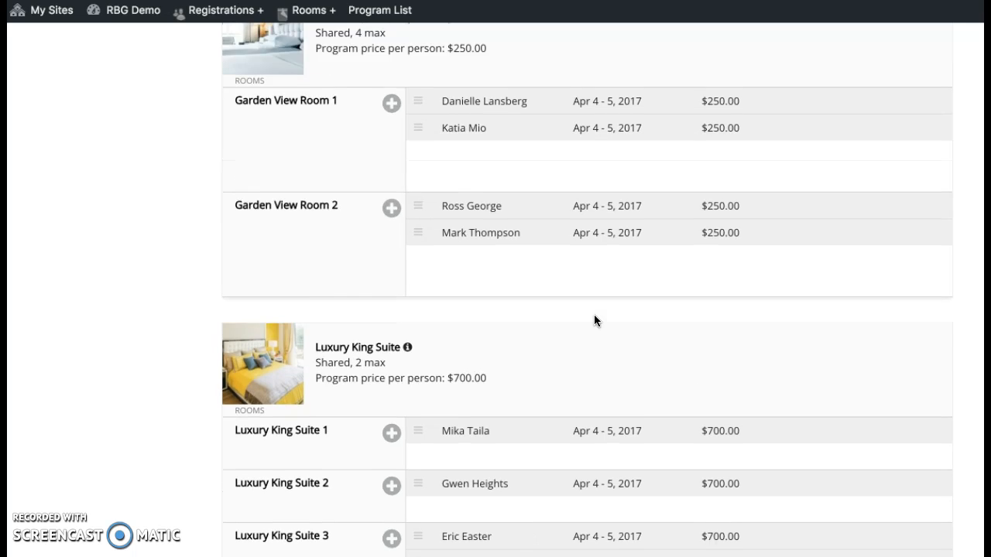
{"action": "scroll", "coordinate": [678, 159], "scroll_direction": "up", "scroll_amount": 4}
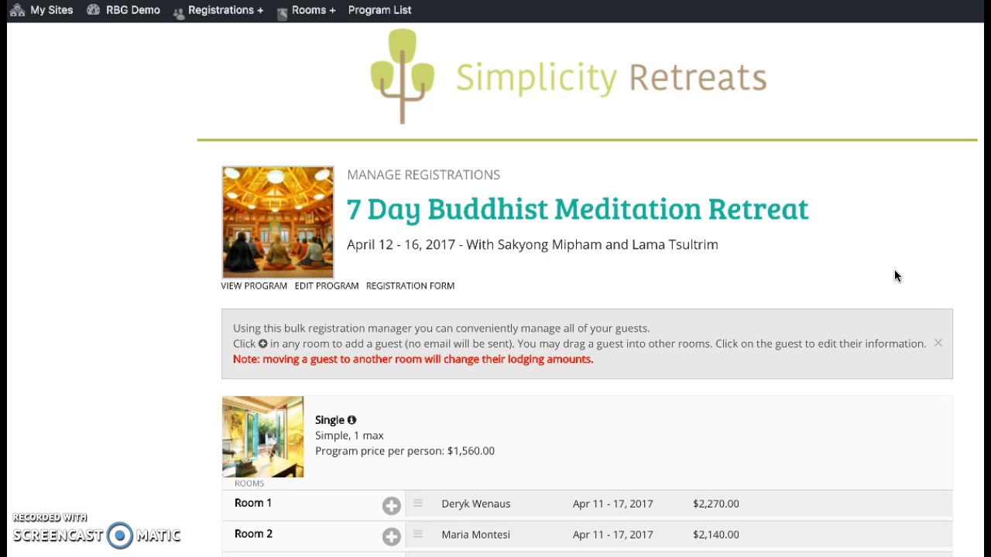
Step: Open the Edit a guest form for the Single Room 1 guest staying Apr 11–17, 2017
{"action": "scroll", "coordinate": [895, 271], "scroll_direction": "down", "scroll_amount": 3}
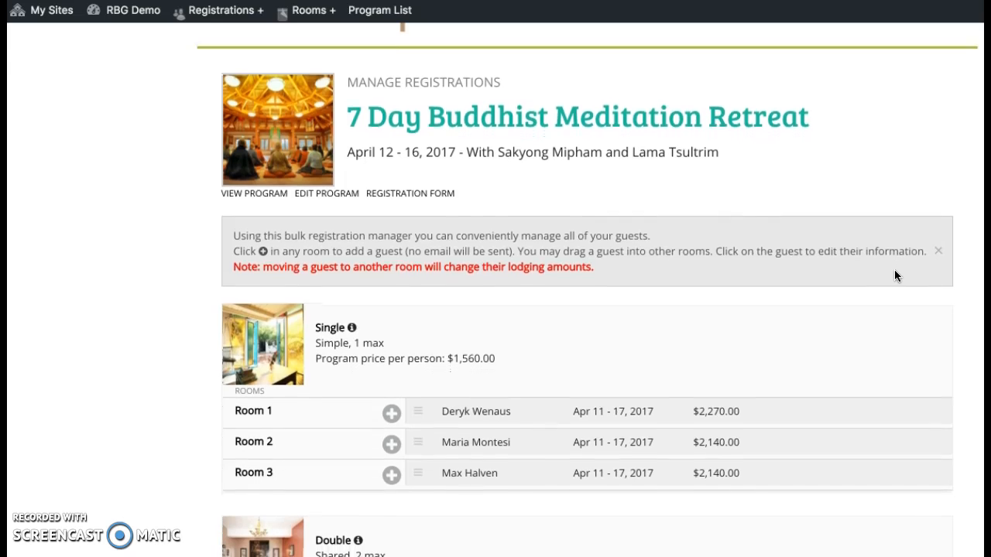
{"action": "scroll", "coordinate": [895, 277], "scroll_direction": "down", "scroll_amount": 2}
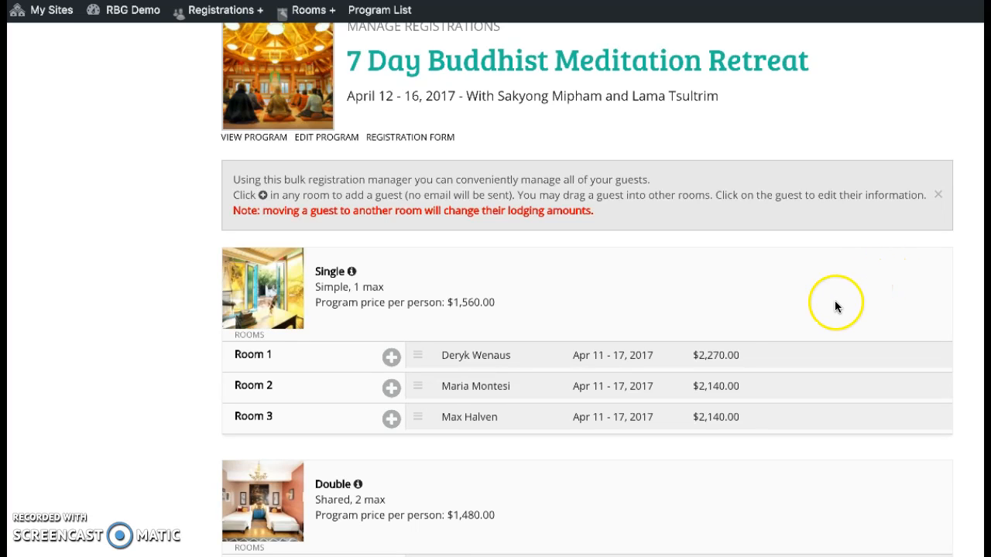
{"action": "scroll", "coordinate": [608, 294], "scroll_direction": "down", "scroll_amount": 1}
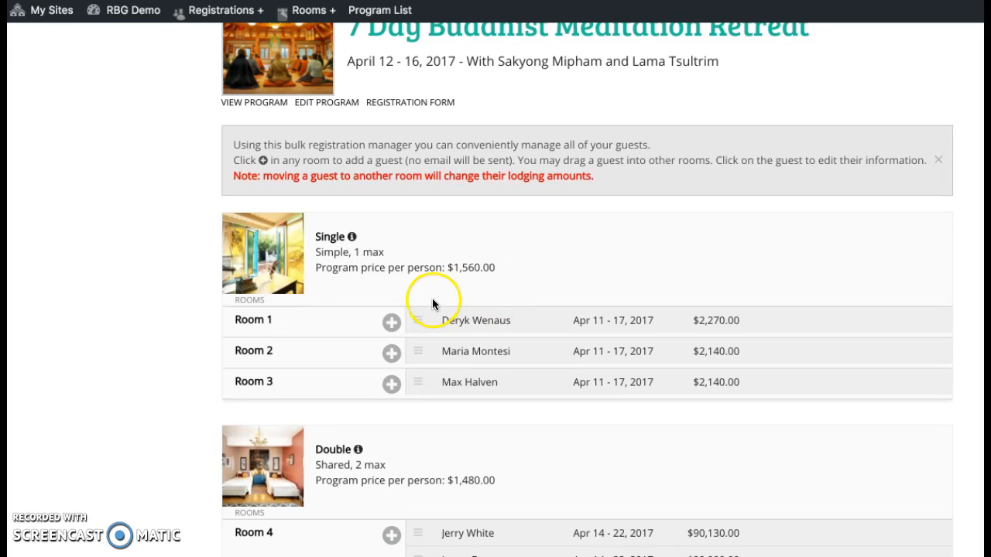
{"action": "left_click", "coordinate": [463, 330]}
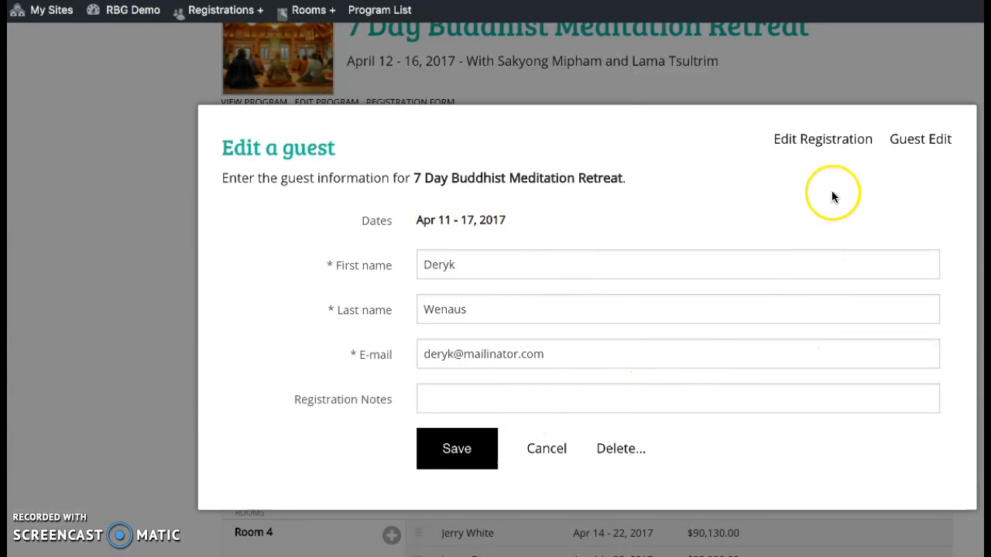
Step: Open the guest's full admin registration details and scroll down to Sent Messages
{"action": "left_click", "coordinate": [825, 143]}
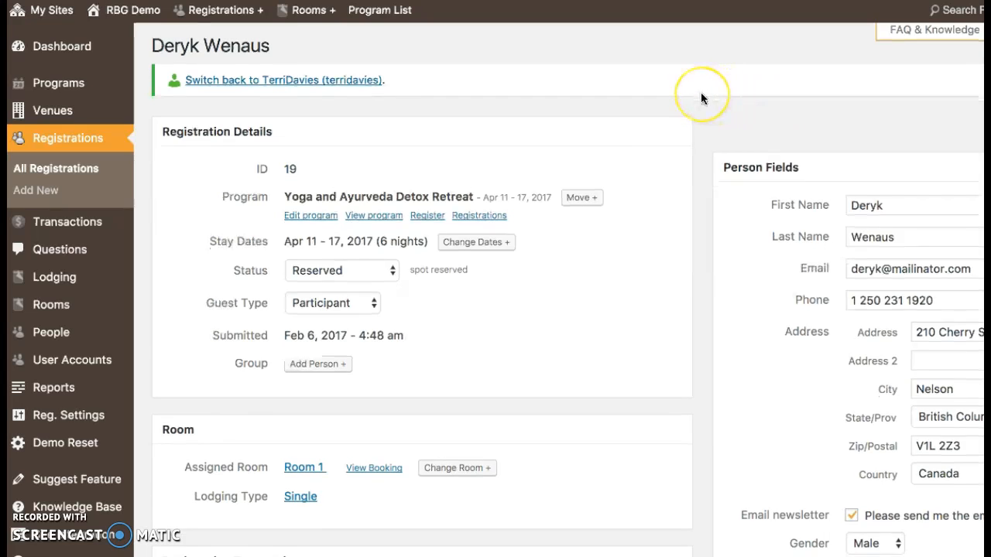
{"action": "scroll", "coordinate": [700, 94], "scroll_direction": "down", "scroll_amount": 5}
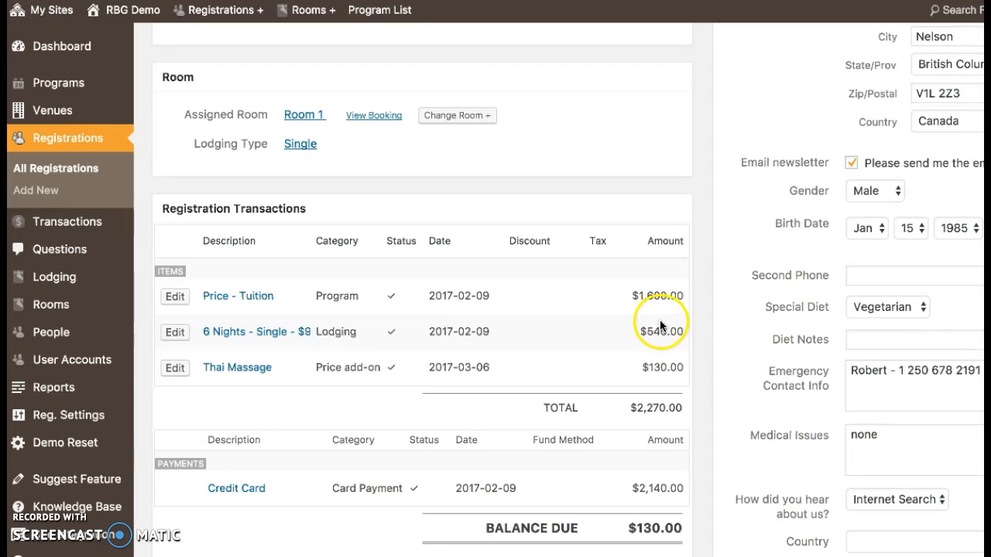
{"action": "scroll", "coordinate": [711, 306], "scroll_direction": "down", "scroll_amount": 8}
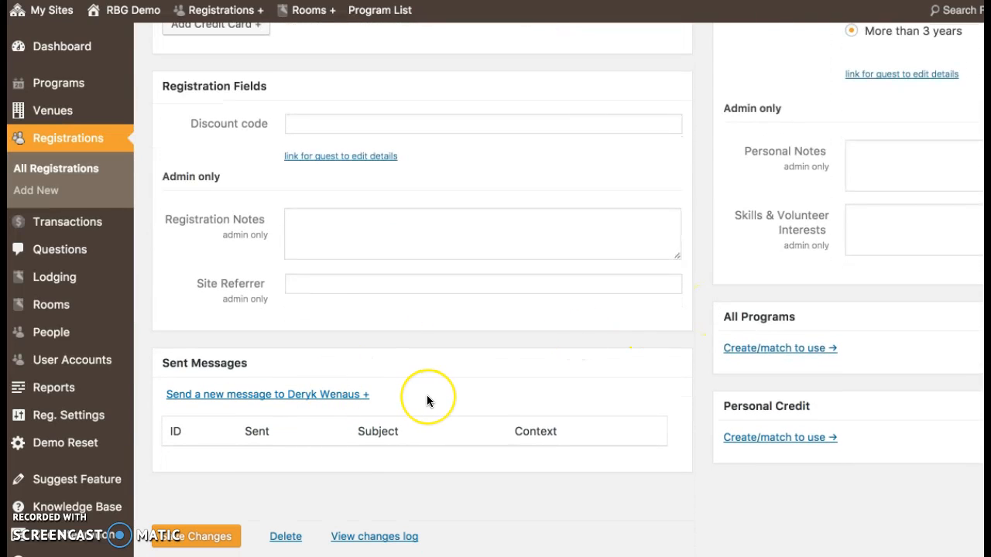
Step: Draft a new message to the guest from the Initial registration notification email template
{"action": "left_click", "coordinate": [355, 396]}
{"action": "scroll", "coordinate": [506, 370], "scroll_direction": "down", "scroll_amount": 2}
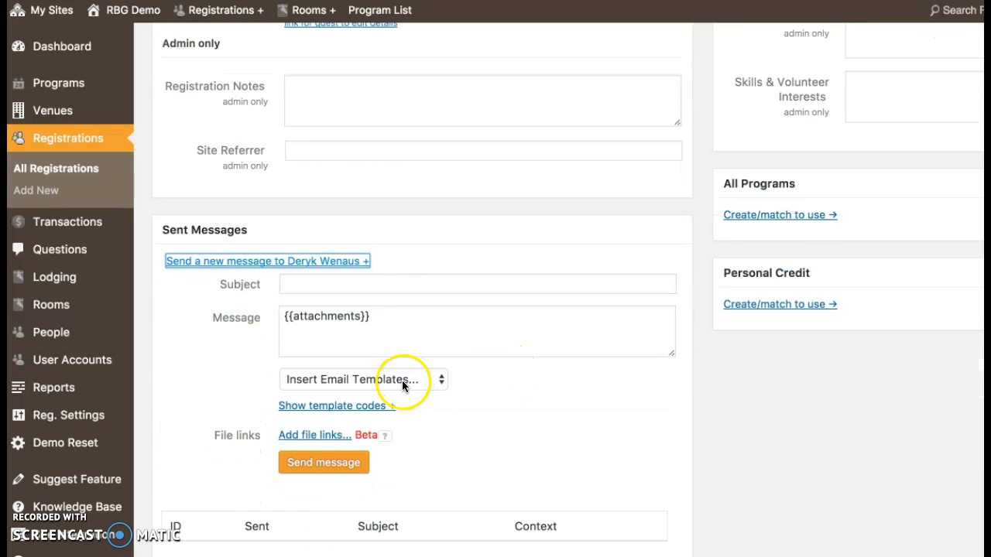
{"action": "left_click", "coordinate": [375, 388]}
{"action": "left_click", "coordinate": [366, 409]}
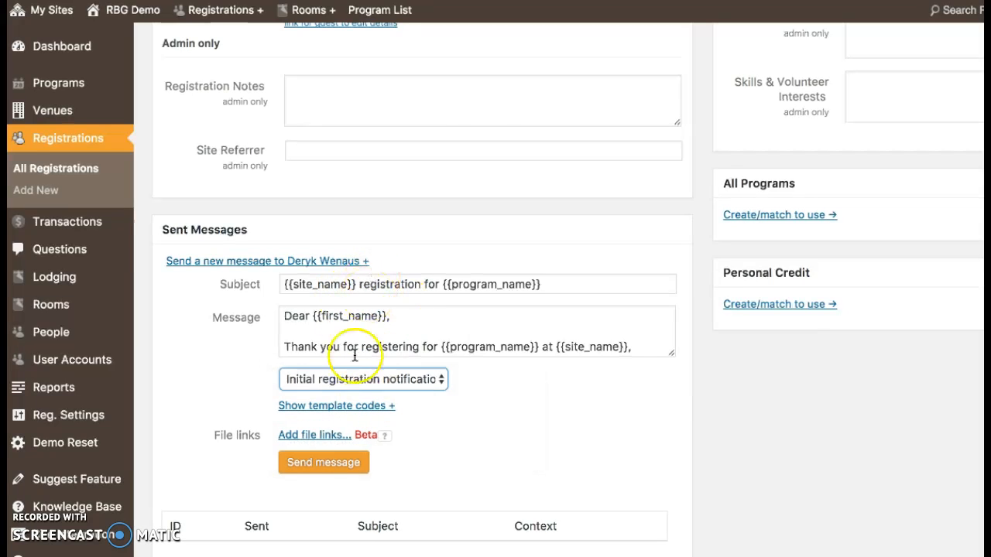
{"action": "scroll", "coordinate": [525, 458], "scroll_direction": "up", "scroll_amount": 10}
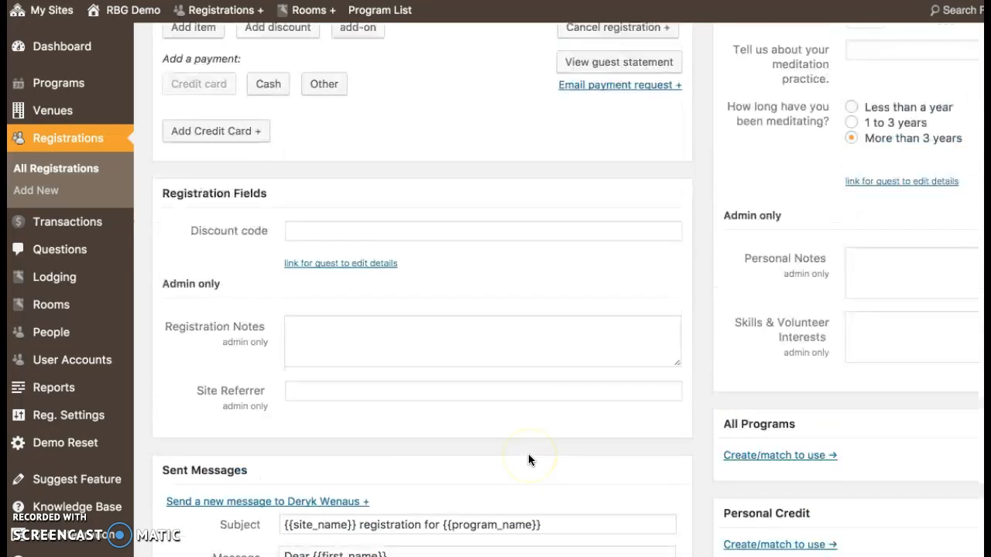
{"action": "scroll", "coordinate": [528, 460], "scroll_direction": "up", "scroll_amount": 2}
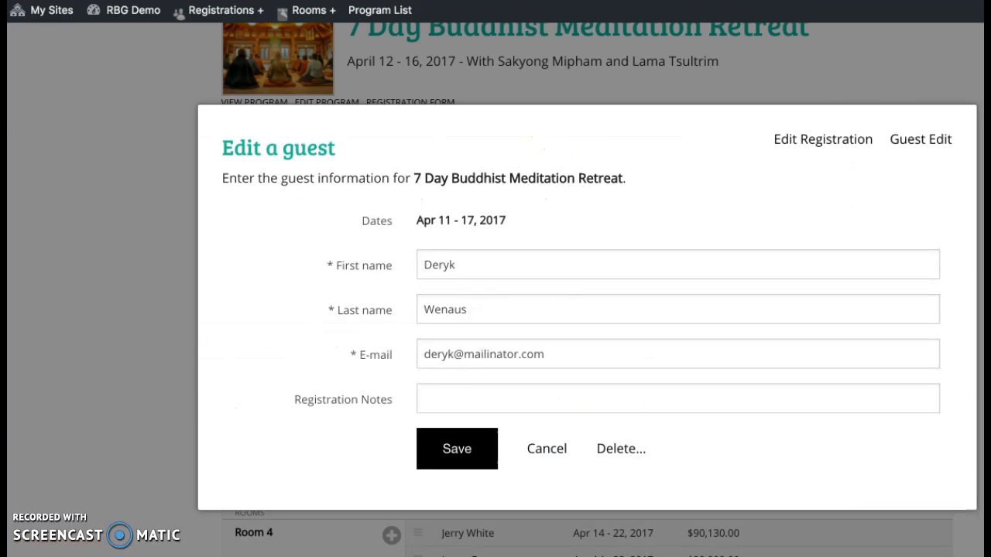
{"action": "left_click", "coordinate": [909, 141]}
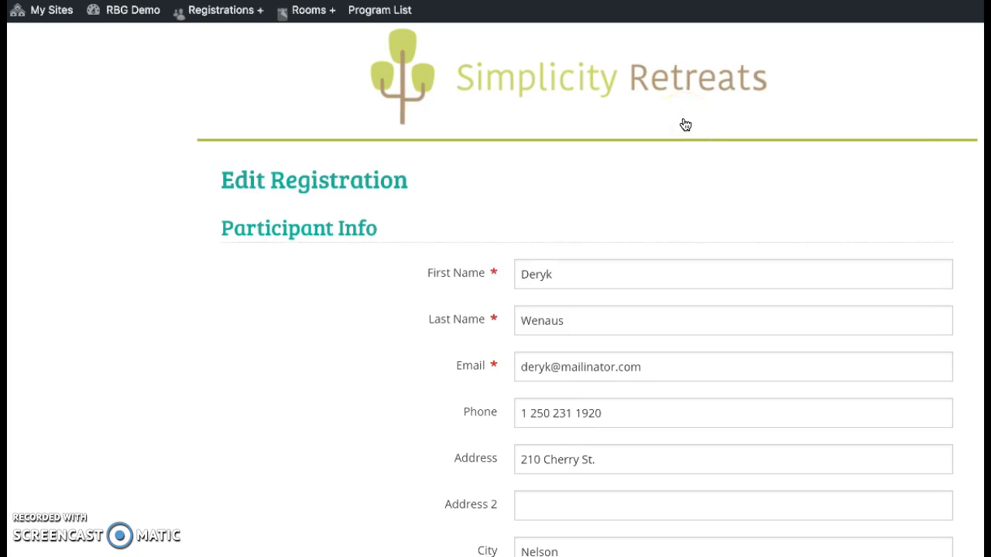
Step: Scroll through the guest's own Edit Registration form to review its fields
{"action": "scroll", "coordinate": [685, 125], "scroll_direction": "down", "scroll_amount": 5}
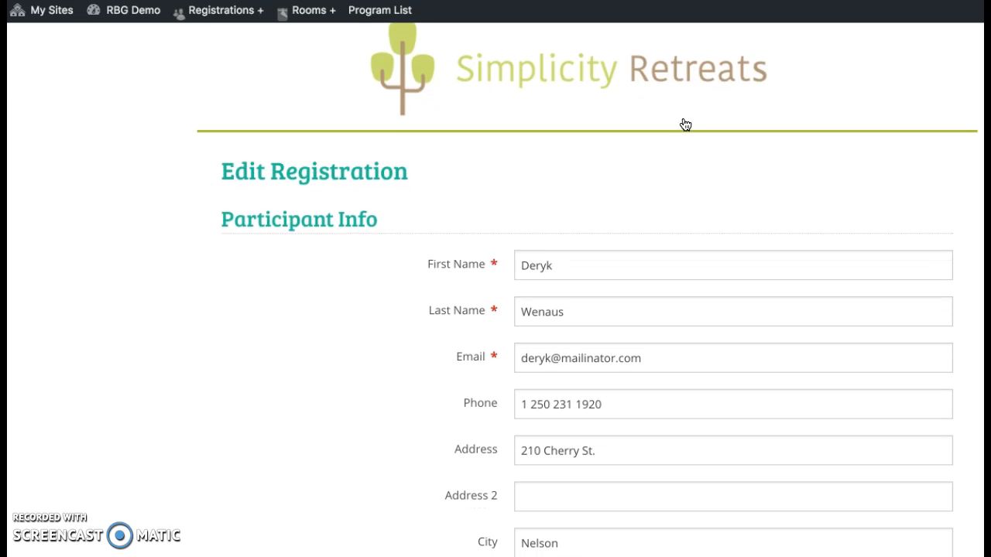
{"action": "scroll", "coordinate": [685, 125], "scroll_direction": "down", "scroll_amount": 4}
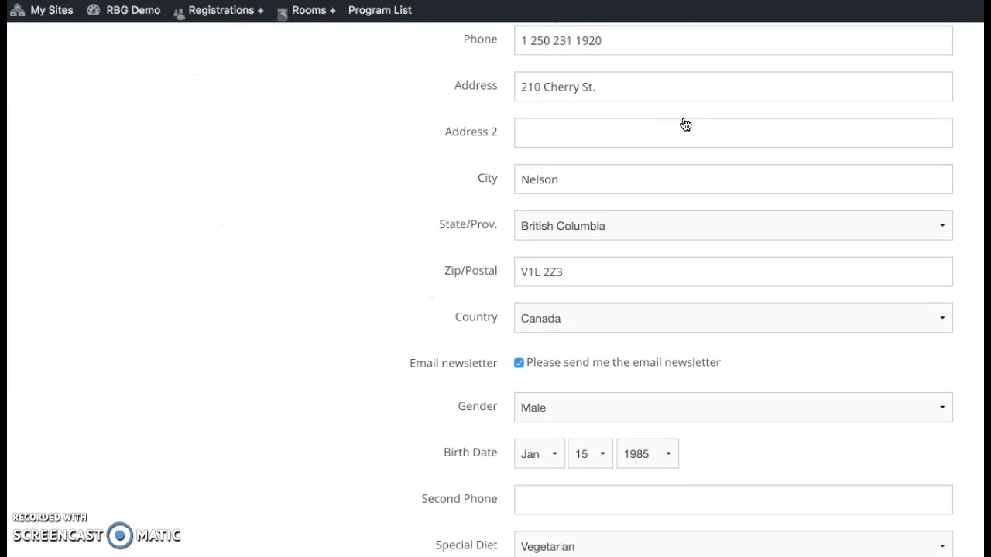
{"action": "scroll", "coordinate": [685, 125], "scroll_direction": "down", "scroll_amount": 3}
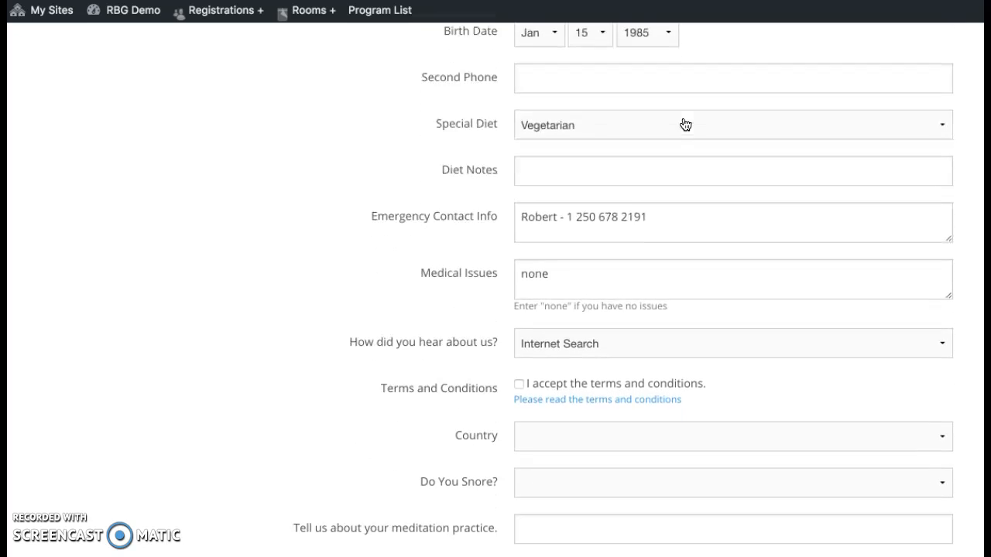
{"action": "scroll", "coordinate": [700, 249], "scroll_direction": "down", "scroll_amount": 2}
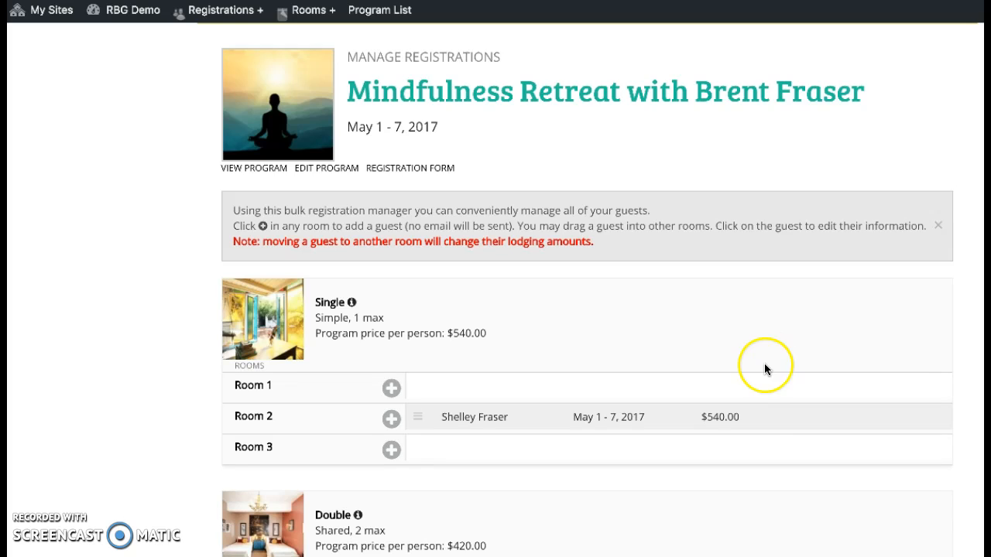
Step: Open the Room 2 guest's edit modal and switch to its Guest Edit registration form
{"action": "scroll", "coordinate": [765, 356], "scroll_direction": "down", "scroll_amount": 3}
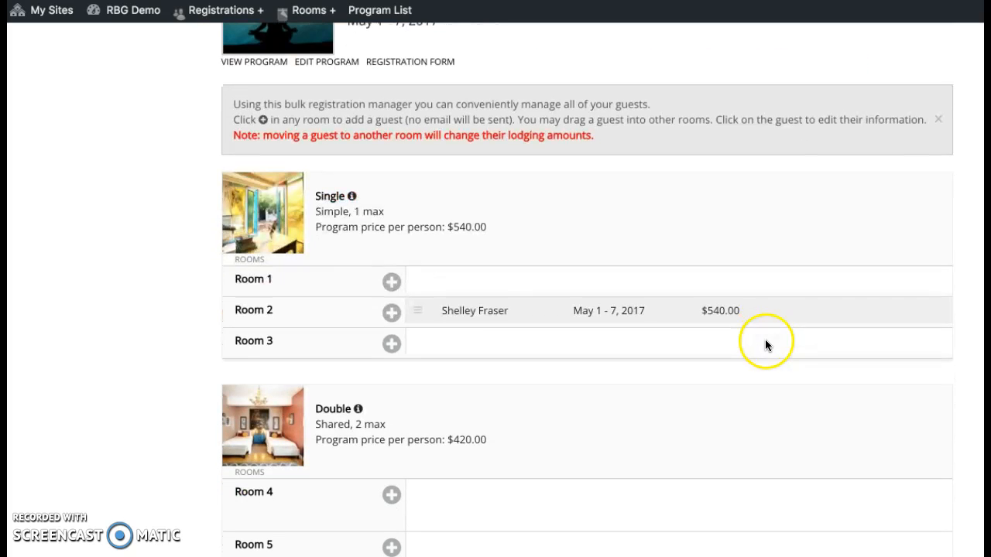
{"action": "left_click", "coordinate": [516, 315]}
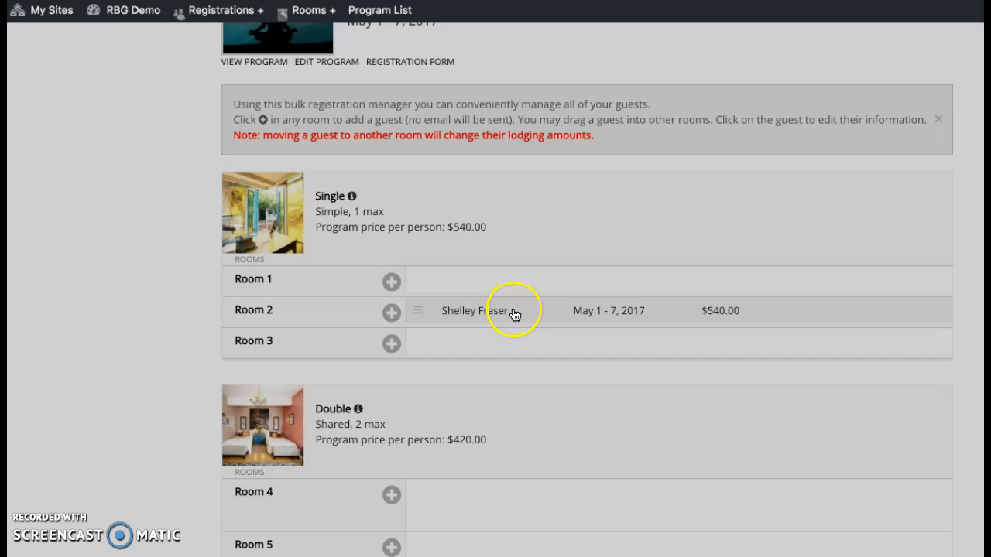
{"action": "left_click", "coordinate": [909, 147]}
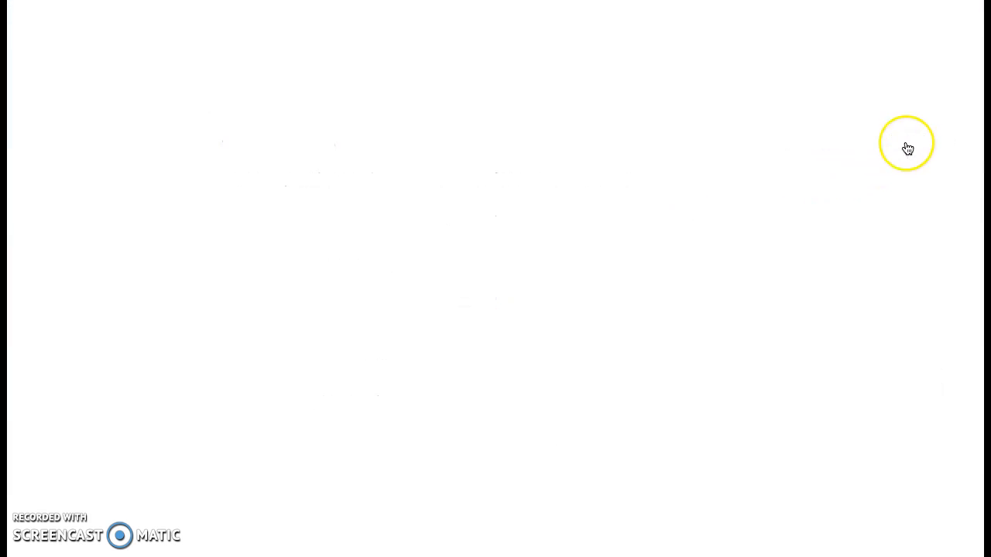
Step: Review the guest's Edit Registration form, then return to the program's admin edit page
{"action": "scroll", "coordinate": [703, 236], "scroll_direction": "down", "scroll_amount": 5}
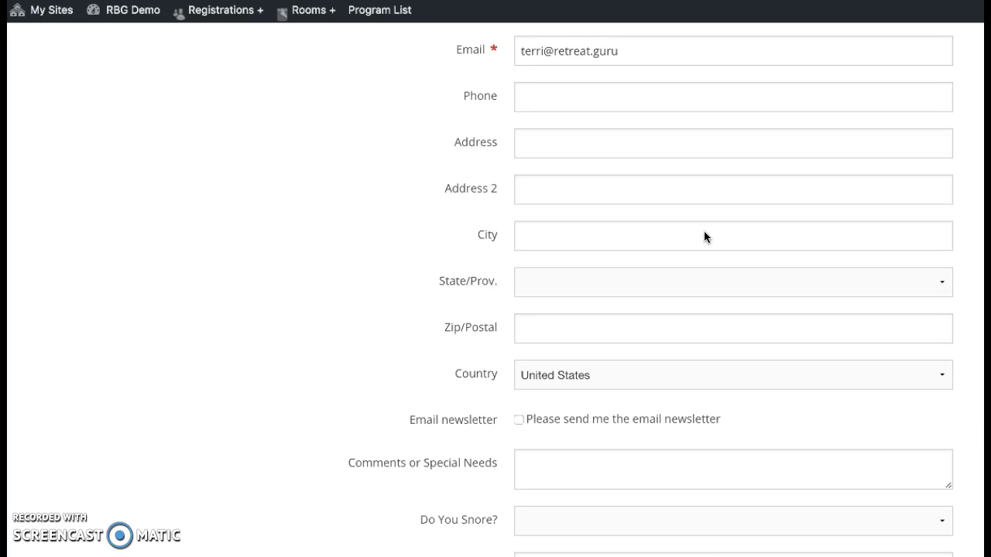
{"action": "scroll", "coordinate": [705, 232], "scroll_direction": "down", "scroll_amount": 3}
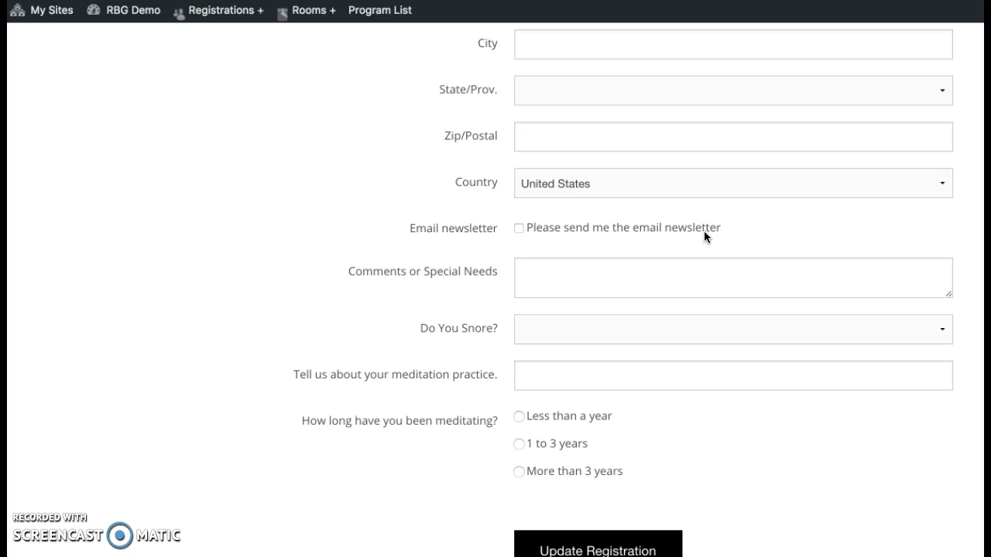
{"action": "scroll", "coordinate": [704, 231], "scroll_direction": "down", "scroll_amount": 1}
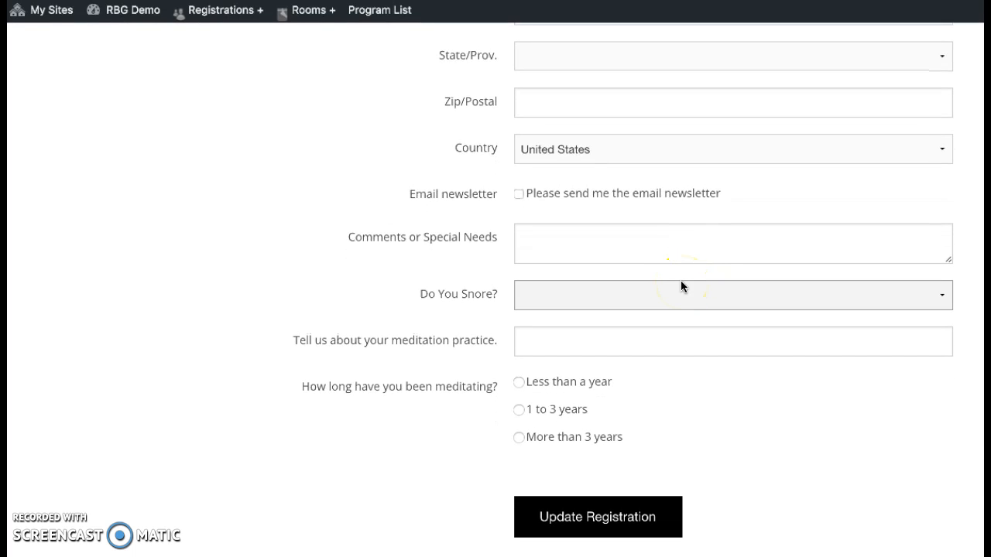
{"action": "scroll", "coordinate": [682, 281], "scroll_direction": "up", "scroll_amount": 2}
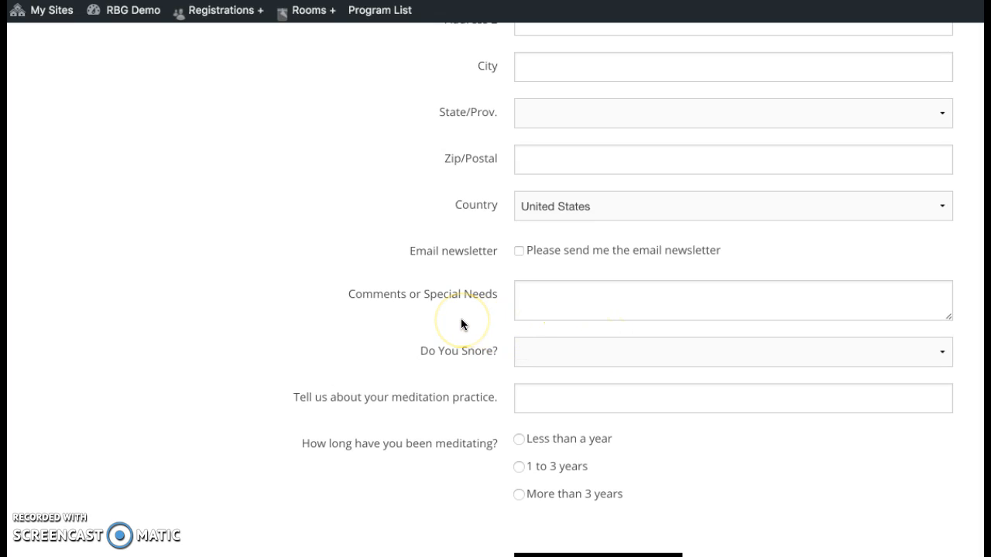
{"action": "scroll", "coordinate": [461, 319], "scroll_direction": "up", "scroll_amount": 3}
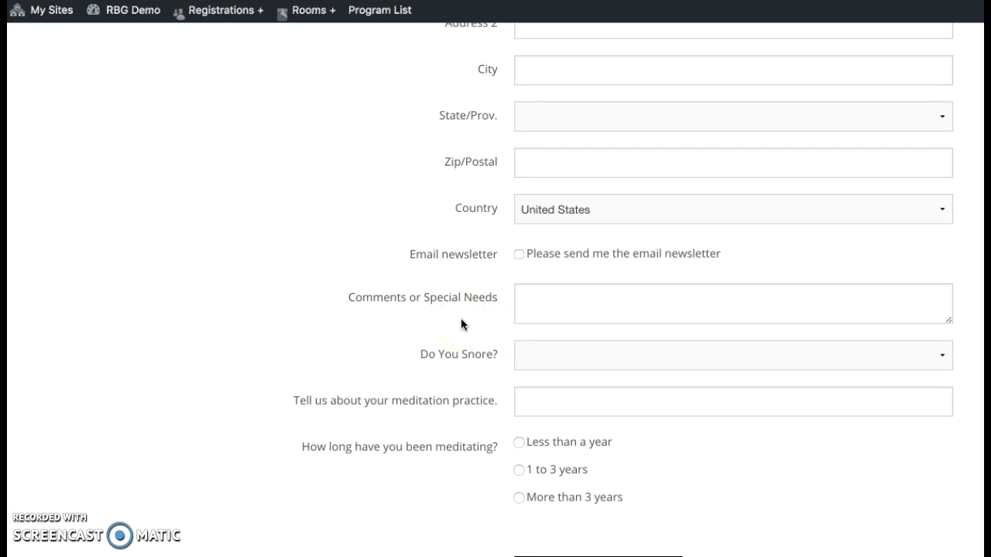
{"action": "scroll", "coordinate": [462, 320], "scroll_direction": "up", "scroll_amount": 4}
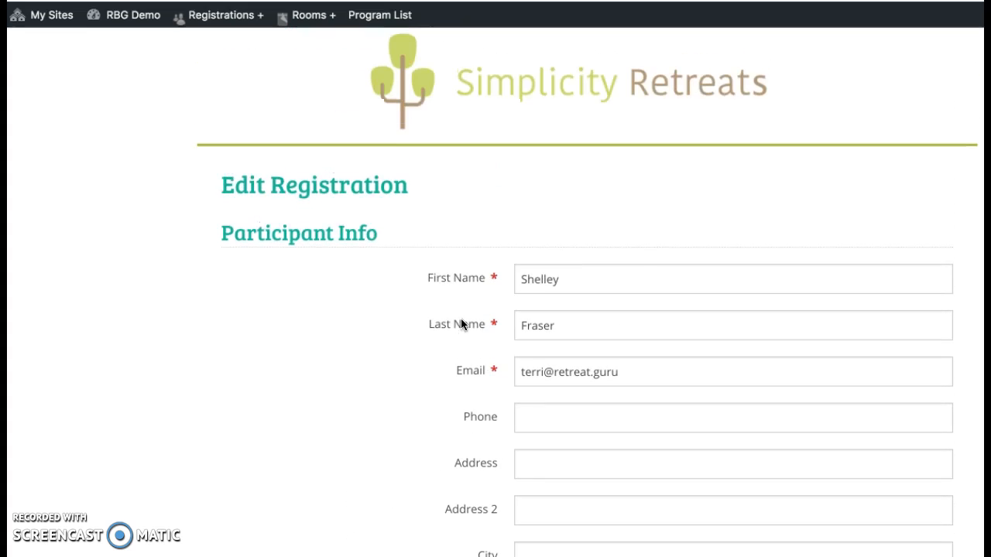
{"action": "left_click", "coordinate": [209, 88]}
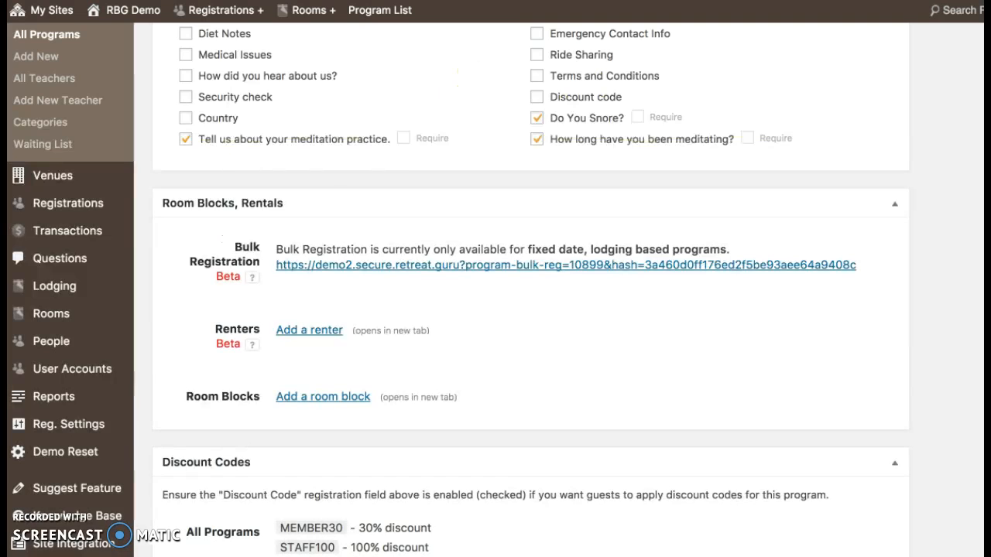
{"action": "left_click", "coordinate": [396, 263]}
Step: Review the Registration Fields: First Name, Last Name and Email required; Phone, Address, meditation questions active
{"action": "scroll", "coordinate": [401, 267], "scroll_direction": "up", "scroll_amount": 1}
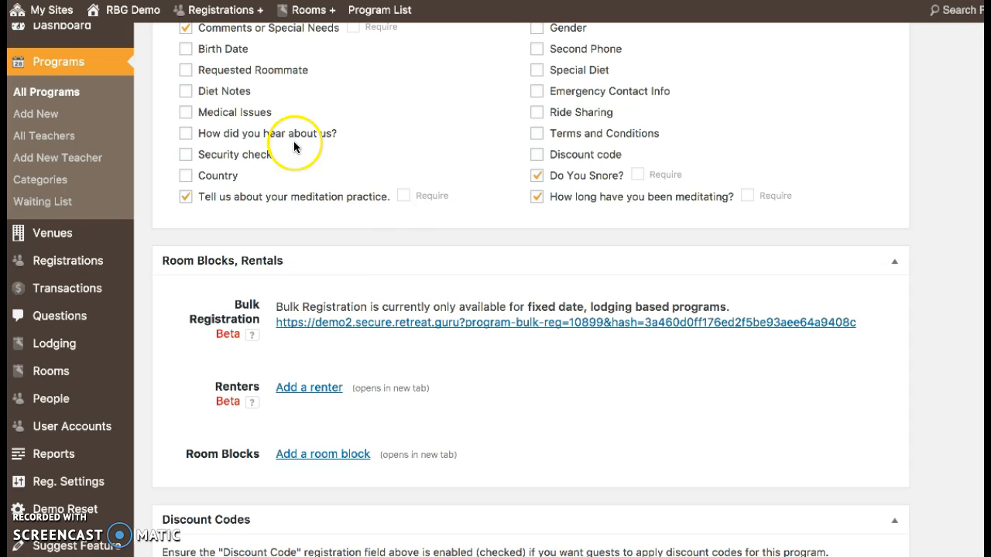
{"action": "scroll", "coordinate": [400, 270], "scroll_direction": "up", "scroll_amount": 5}
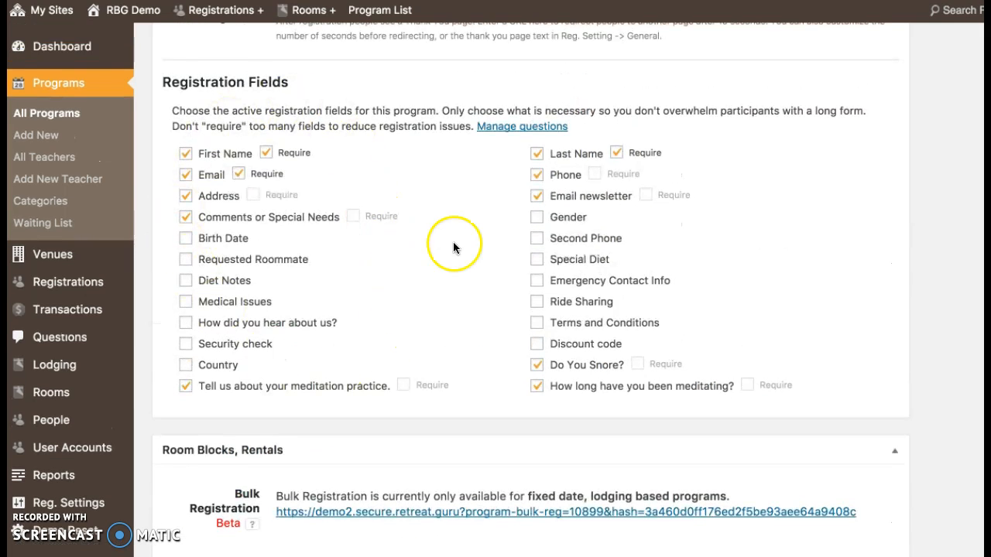
{"action": "scroll", "coordinate": [453, 232], "scroll_direction": "down", "scroll_amount": 6}
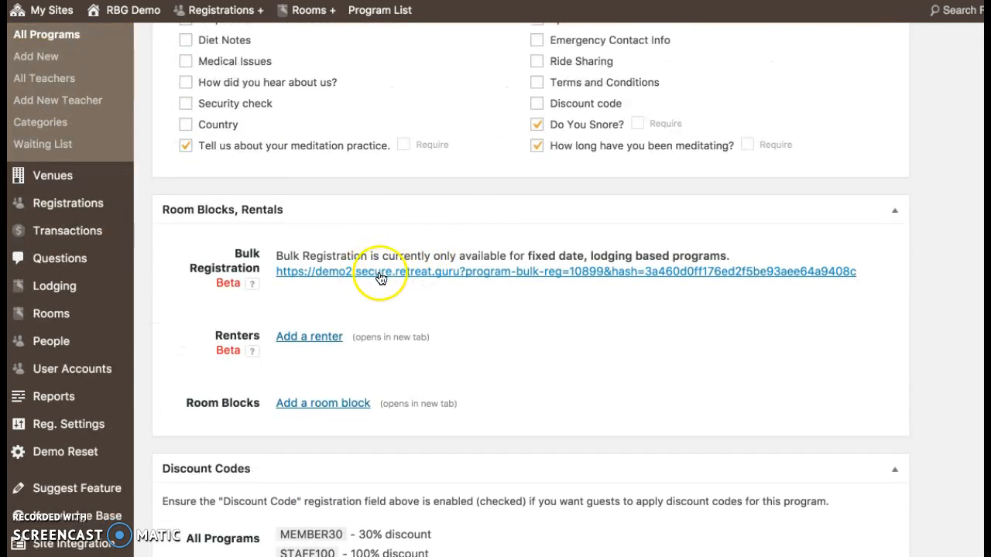